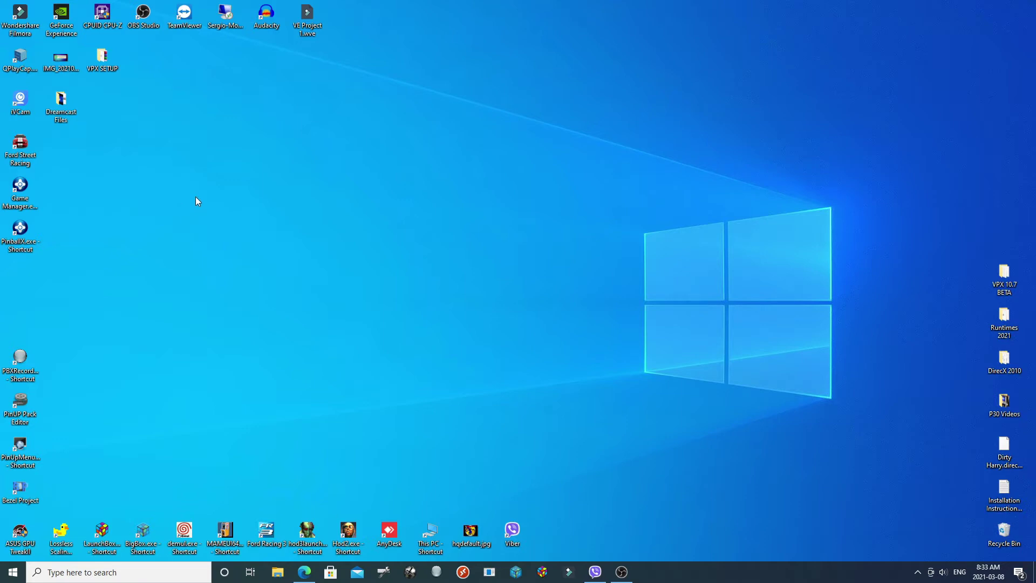
Open the Windows display settings and examine the arrangement of displays 2, 1 and 3.
right_click(283, 131)
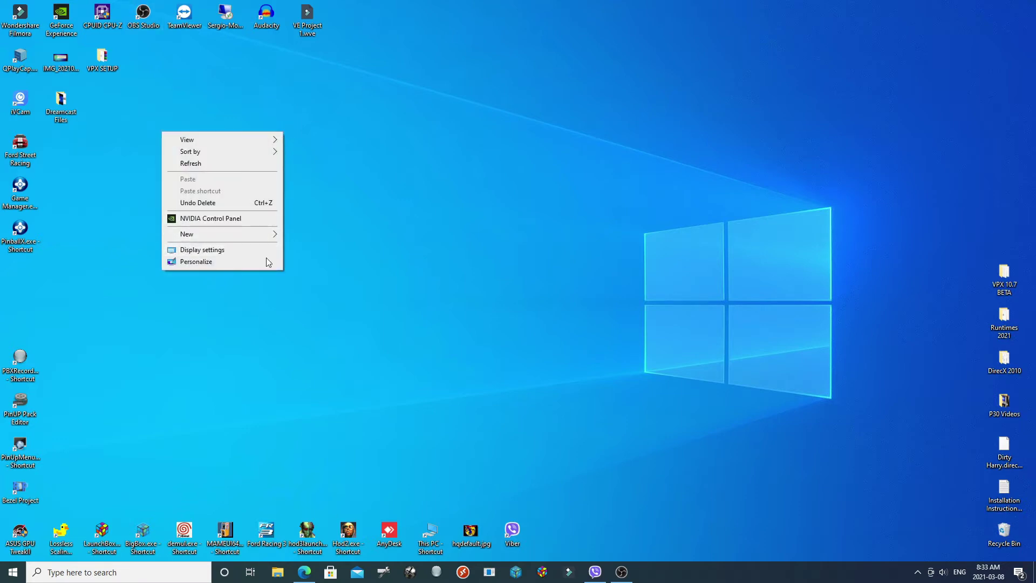
left_click(210, 250)
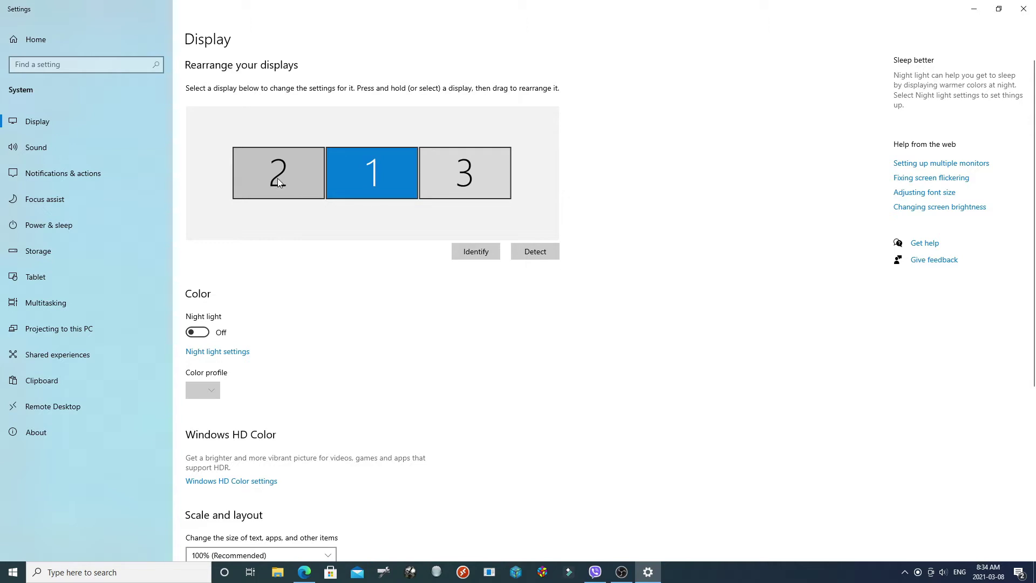
left_click(278, 178)
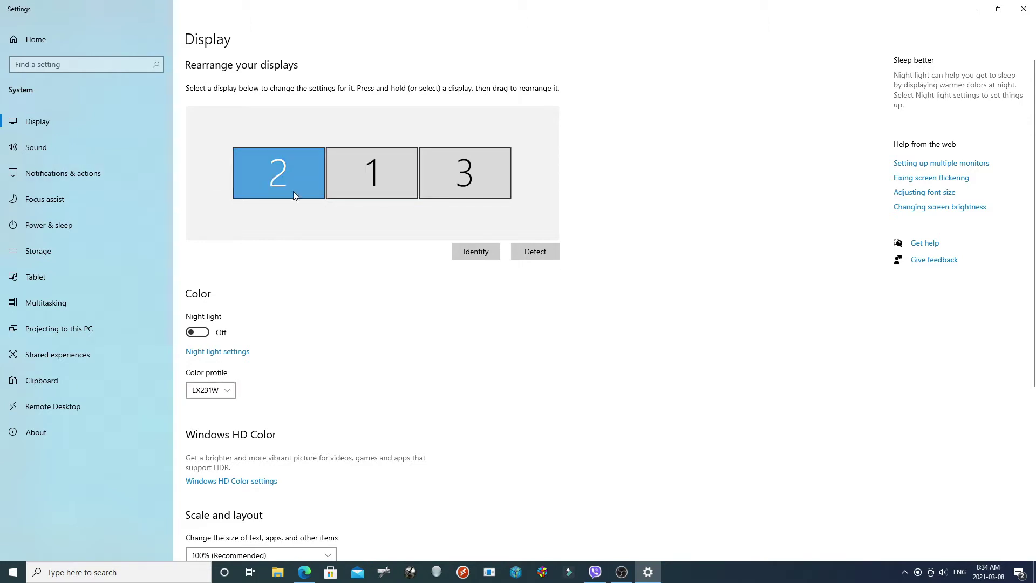
left_click(350, 174)
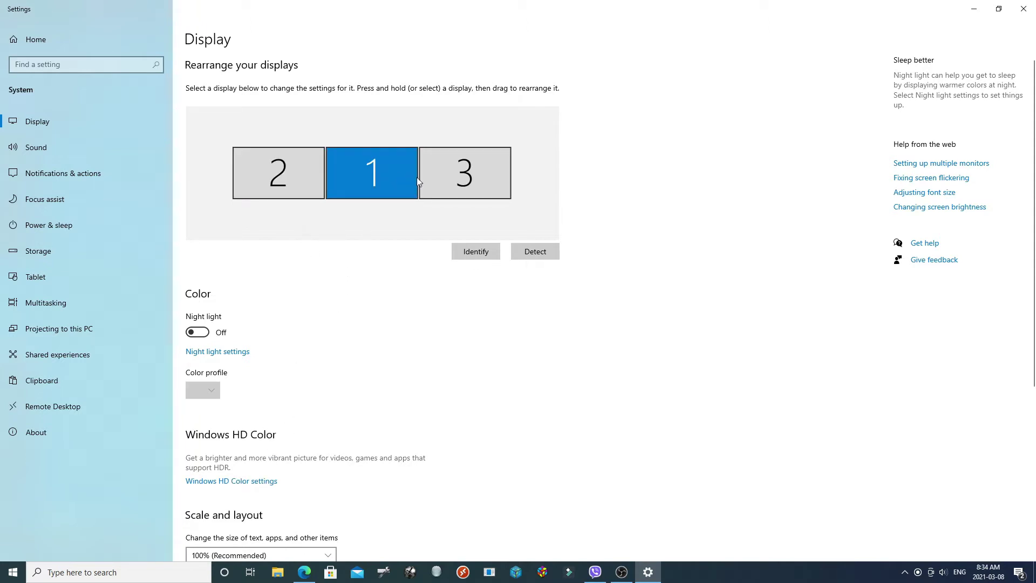
left_click(465, 178)
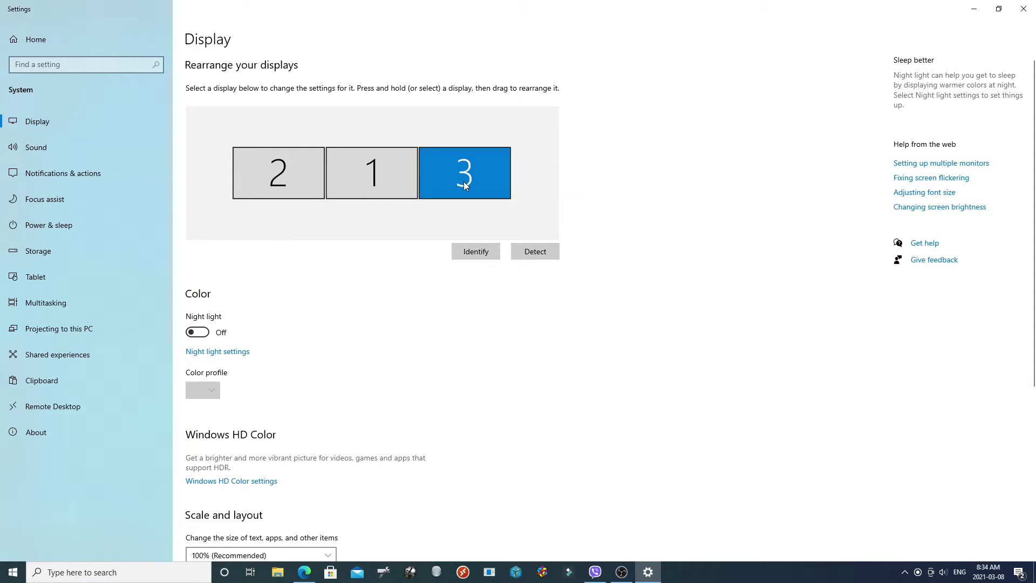
scroll(414, 225, "down", 2)
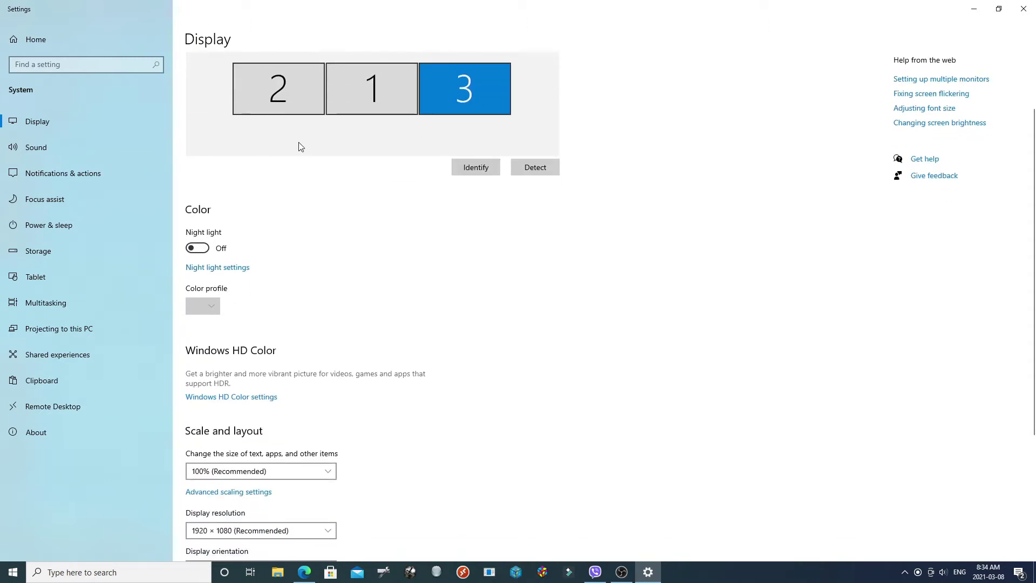
scroll(316, 157, "up", 2)
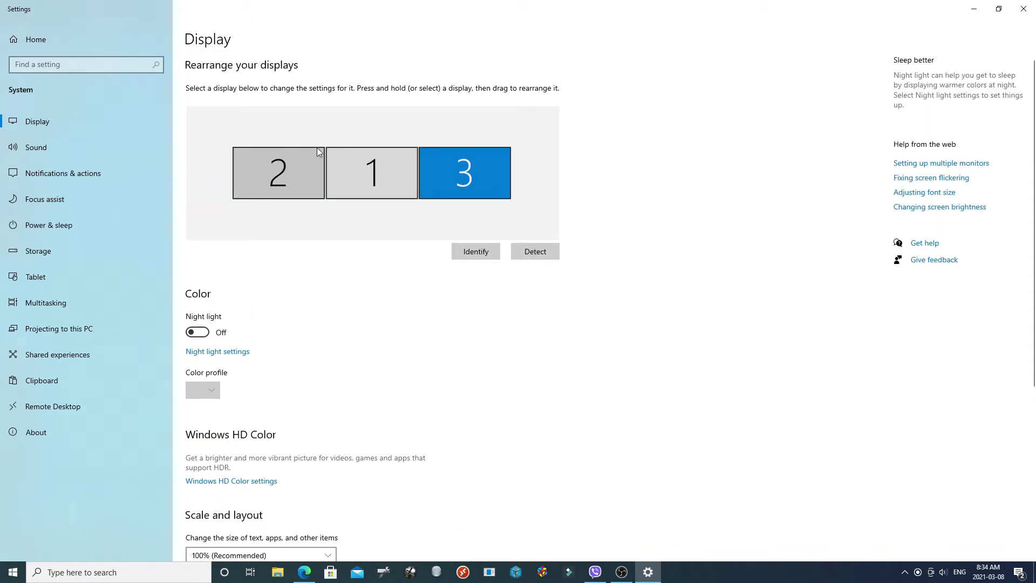
left_click_drag(317, 150, 345, 138)
left_click_drag(438, 181, 434, 115)
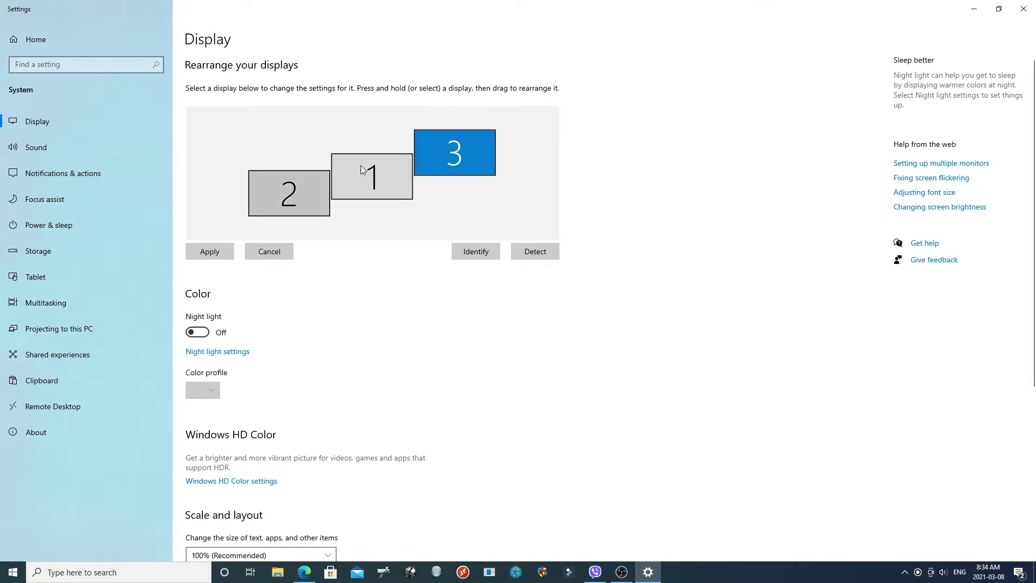
left_click(280, 251)
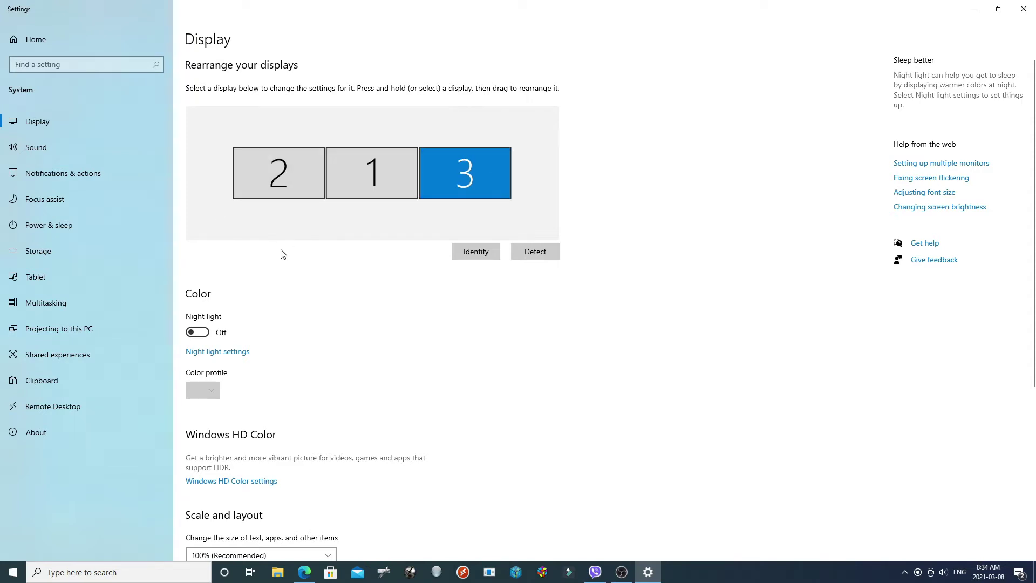
Review the scale, resolution, orientation and multiple-display options for display 3, and close the settings.
scroll(383, 301, "down", 5)
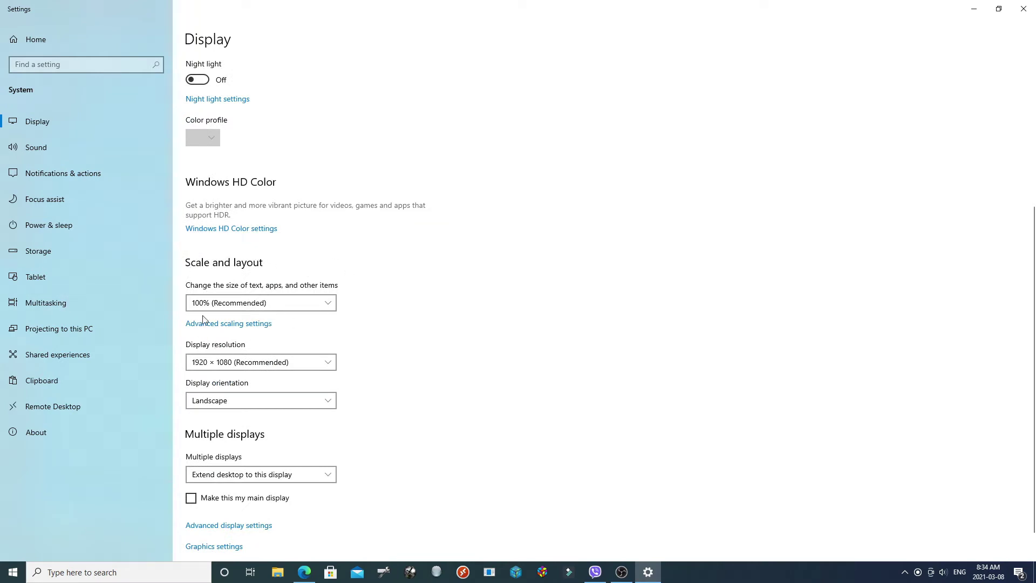
scroll(280, 315, "down", 1)
scroll(350, 286, "up", 3)
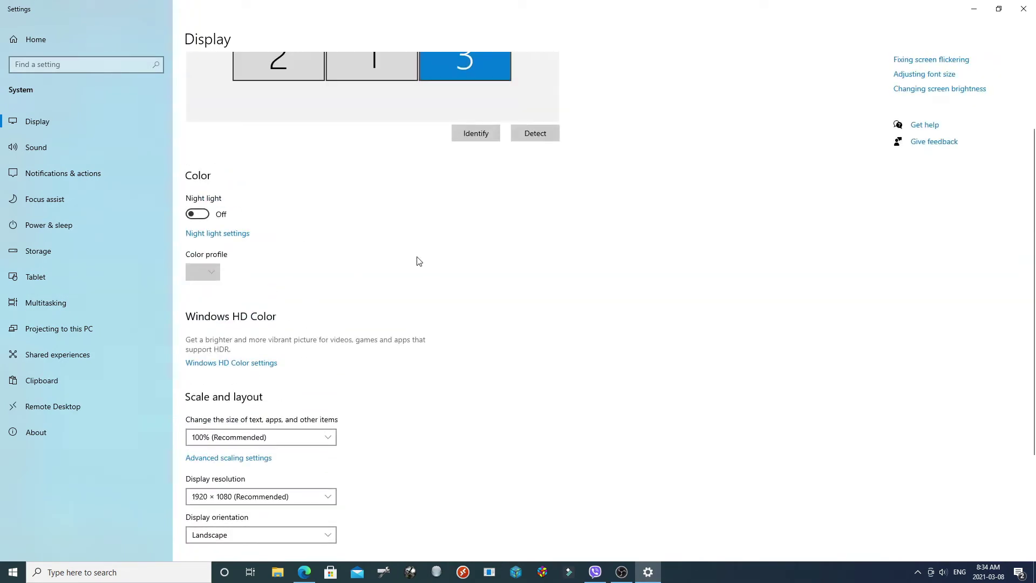
scroll(420, 261, "up", 2)
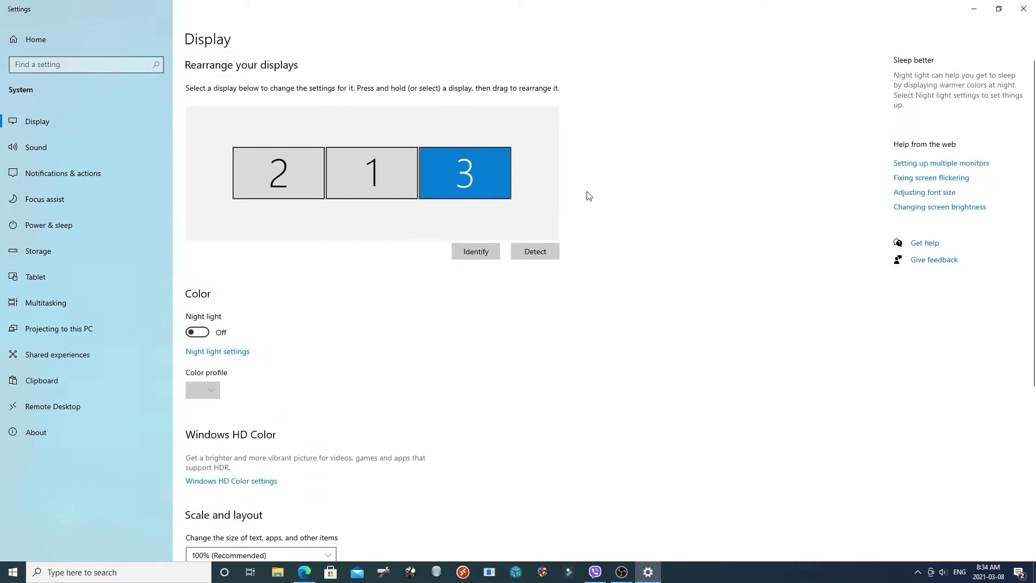
left_click(1023, 10)
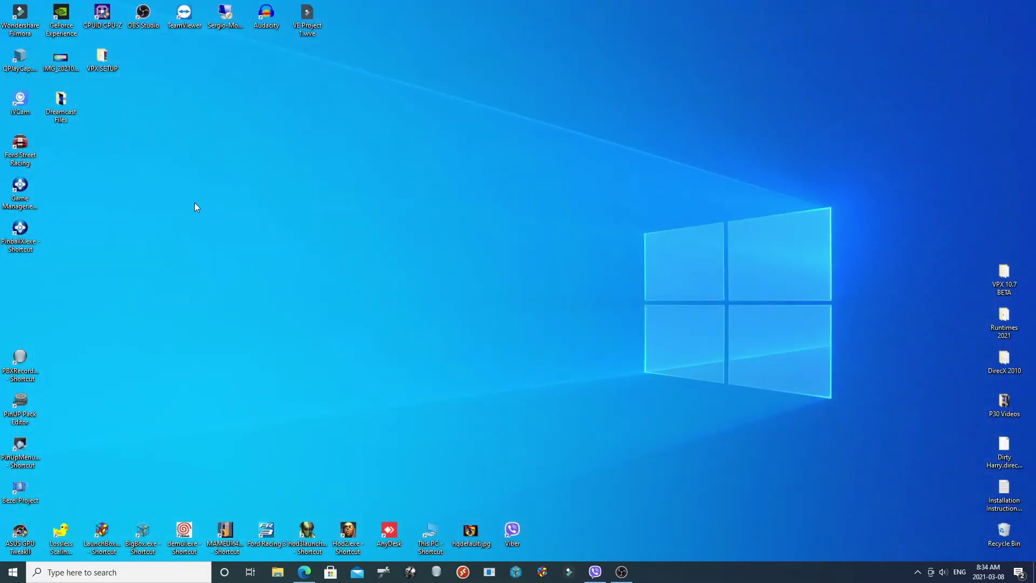
Browse the dB2S Animated Backglasses downloads on VPForums, and minimize the browser.
mouse_move(102, 62)
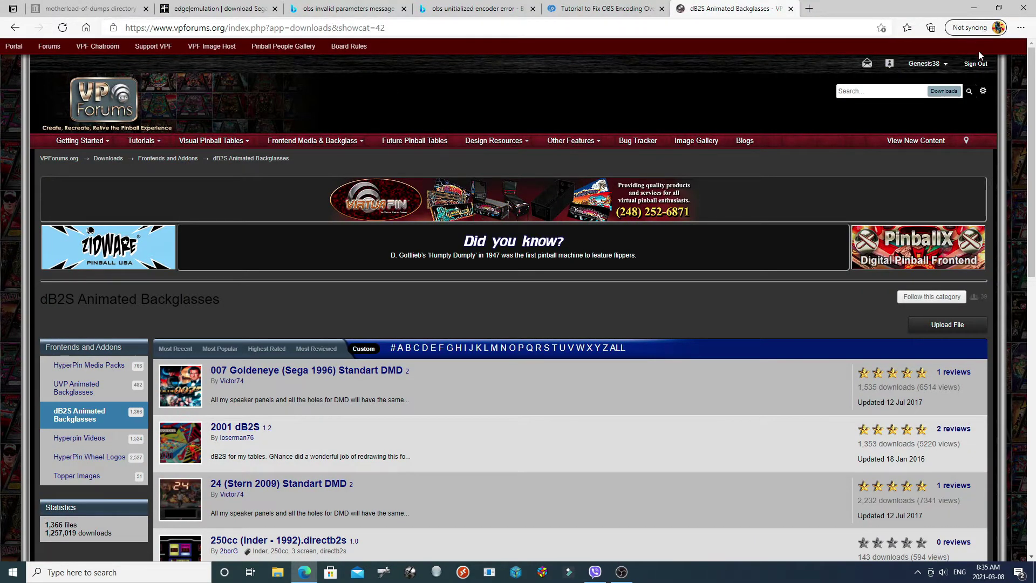
left_click(244, 141)
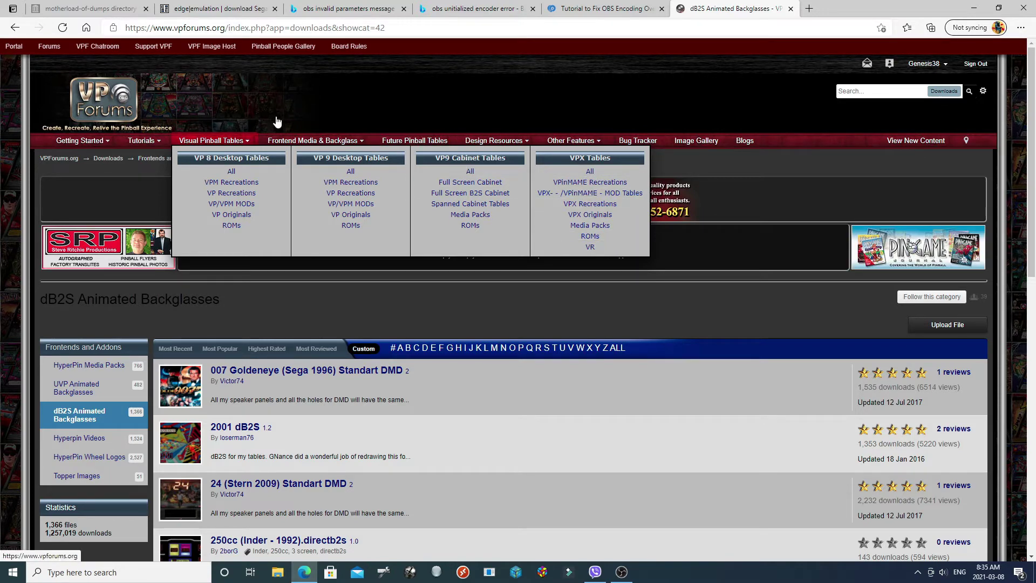
left_click(361, 143)
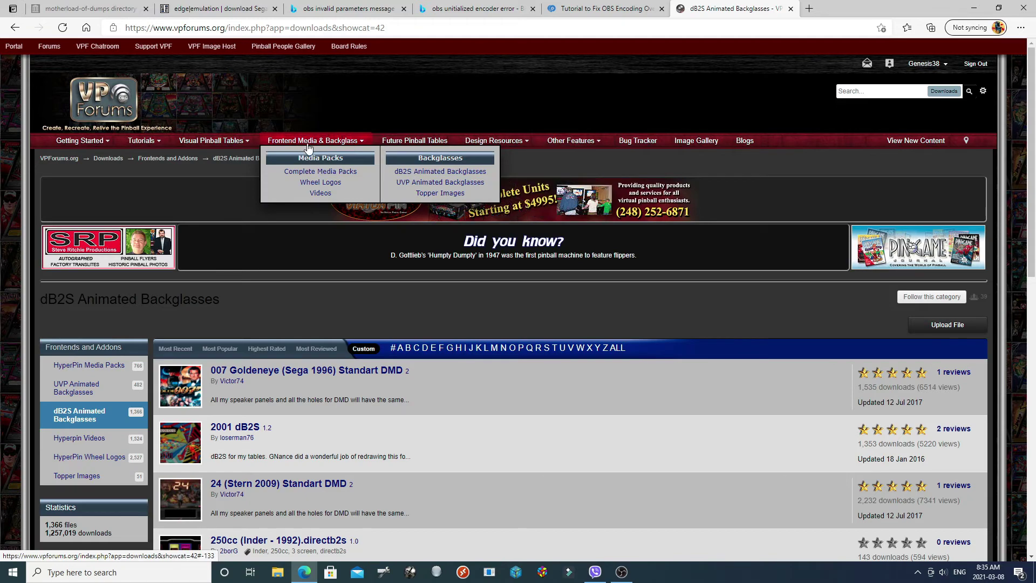
left_click(457, 173)
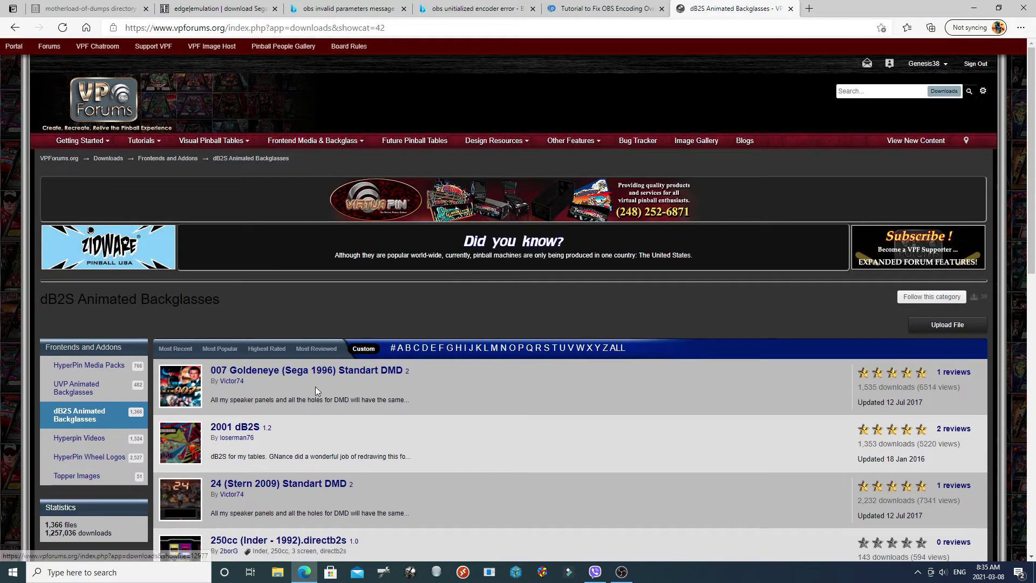
scroll(319, 270, "down", 4)
scroll(326, 272, "up", 3)
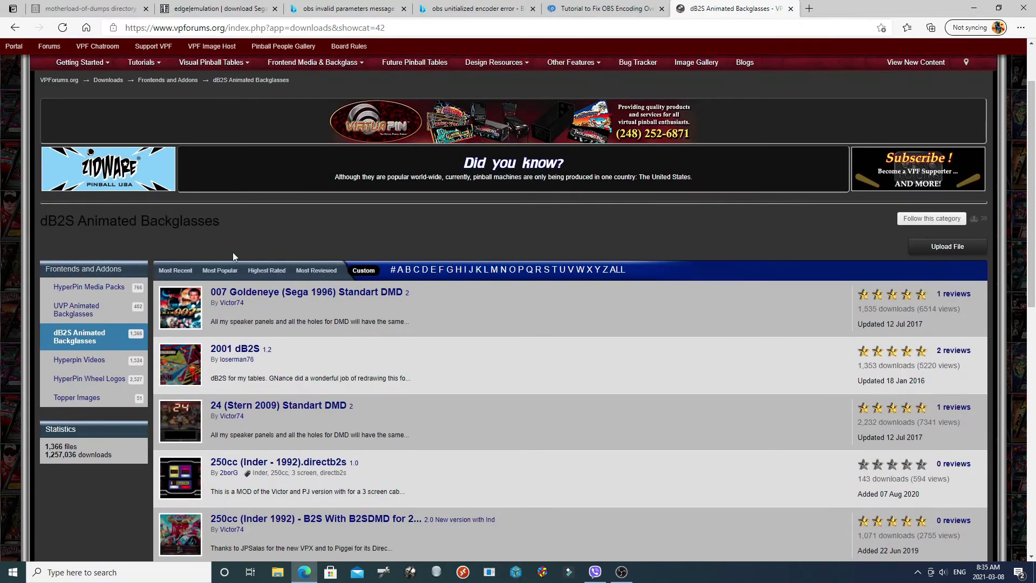
scroll(310, 302, "up", 2)
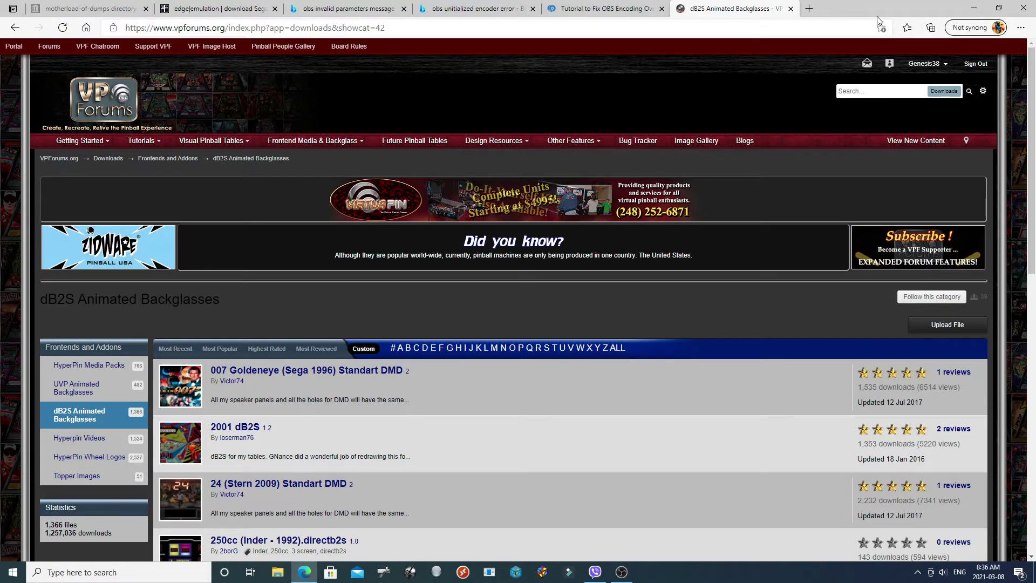
left_click(975, 8)
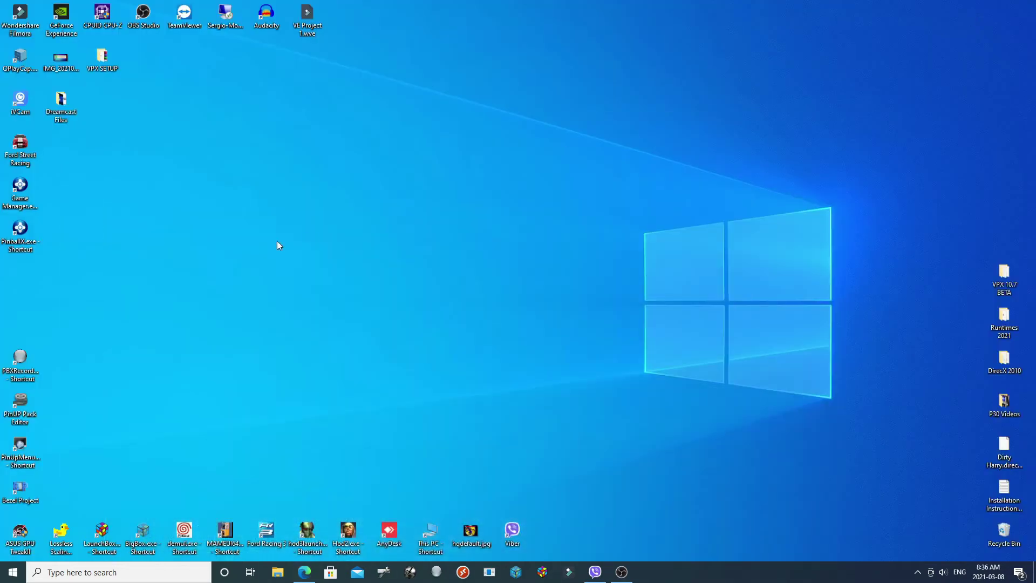
Open the VPX SETUP folder on the desktop and inspect the properties of VPX6setup.zip.
double_click(107, 65)
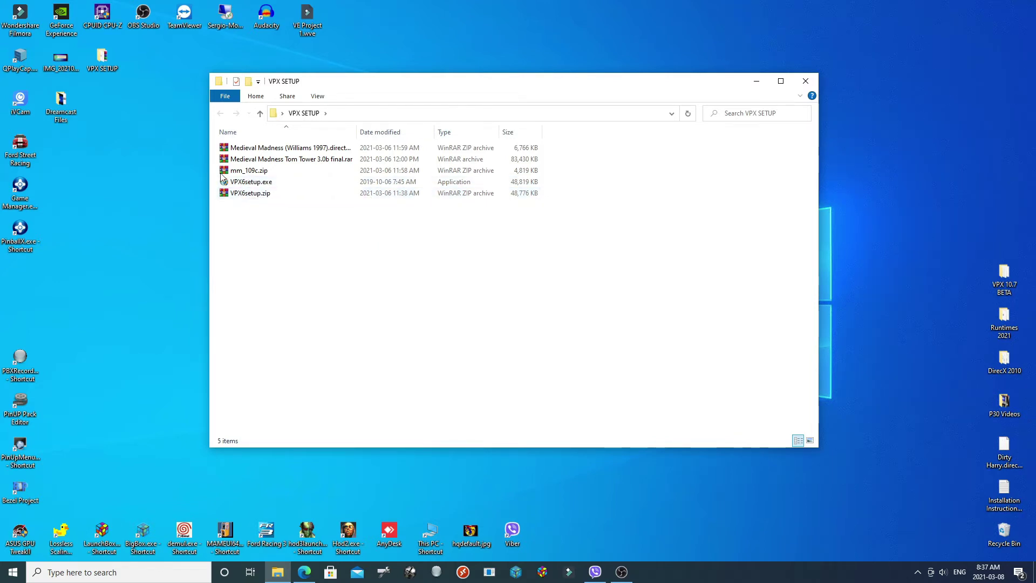
left_click(257, 198)
right_click(252, 197)
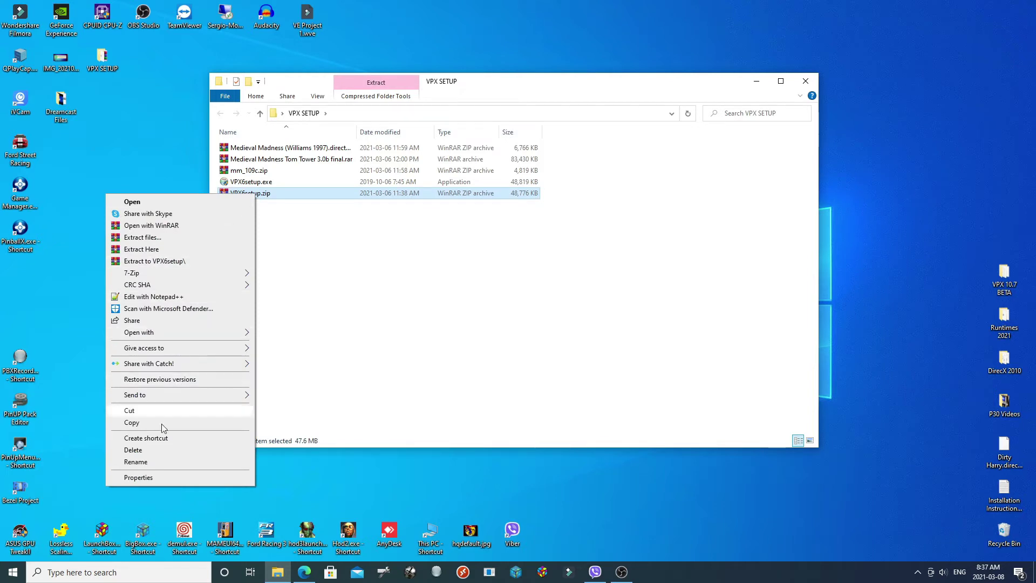
left_click(143, 477)
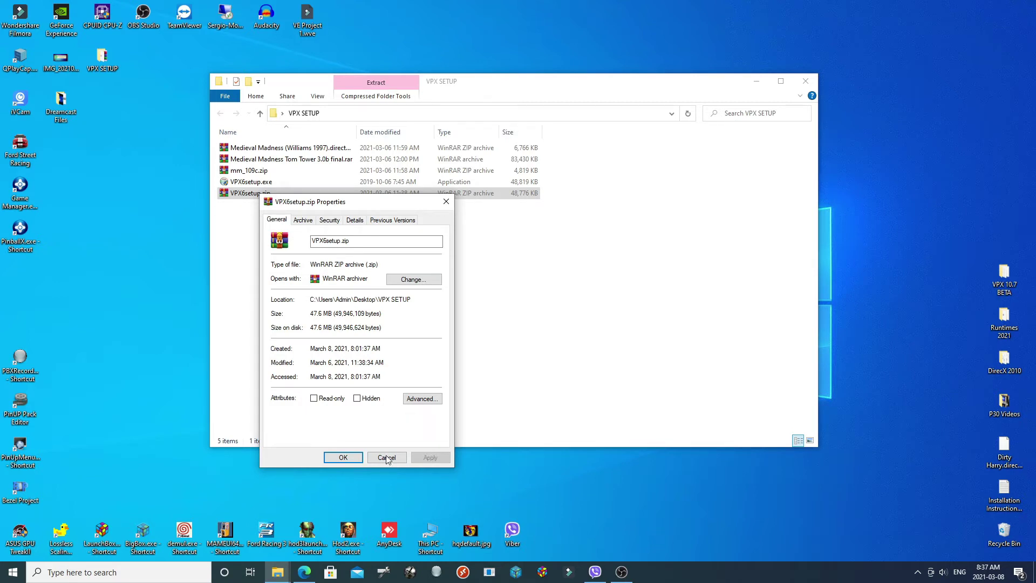
left_click(449, 206)
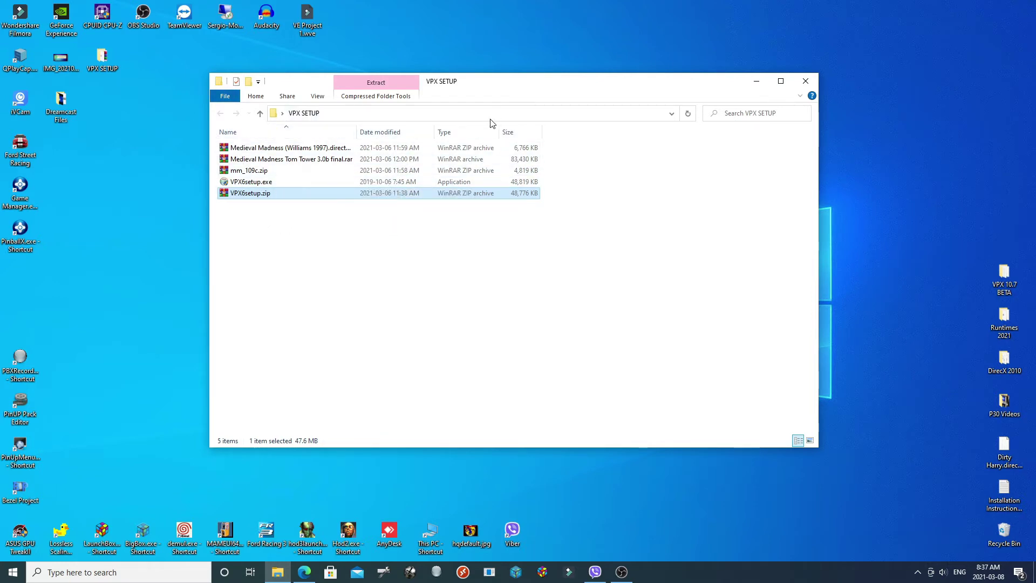
Run VPX6setup.exe and start installing Visual Pinball into C:\Visual Pinball with only DMDext support selected.
double_click(263, 184)
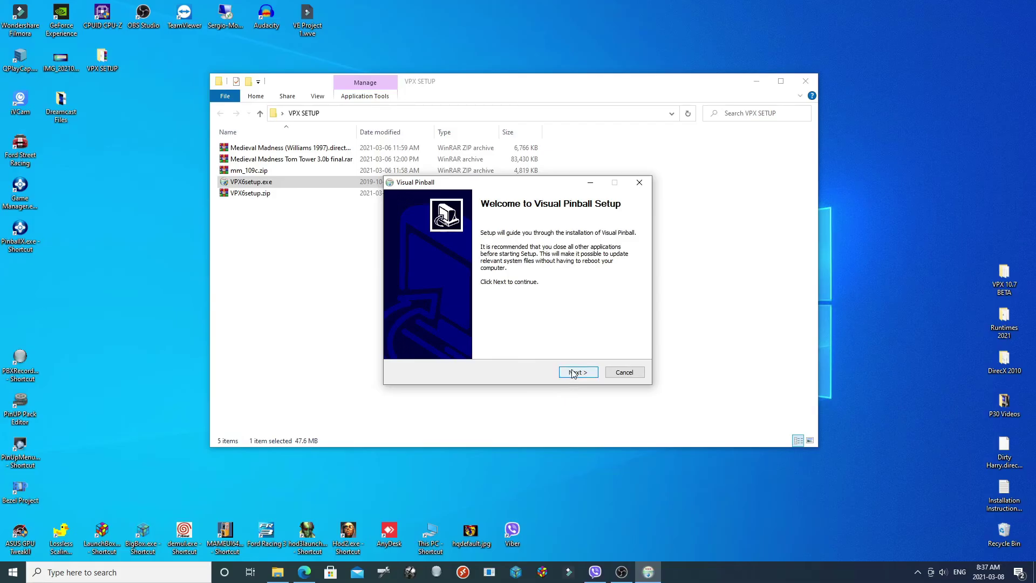
left_click(575, 374)
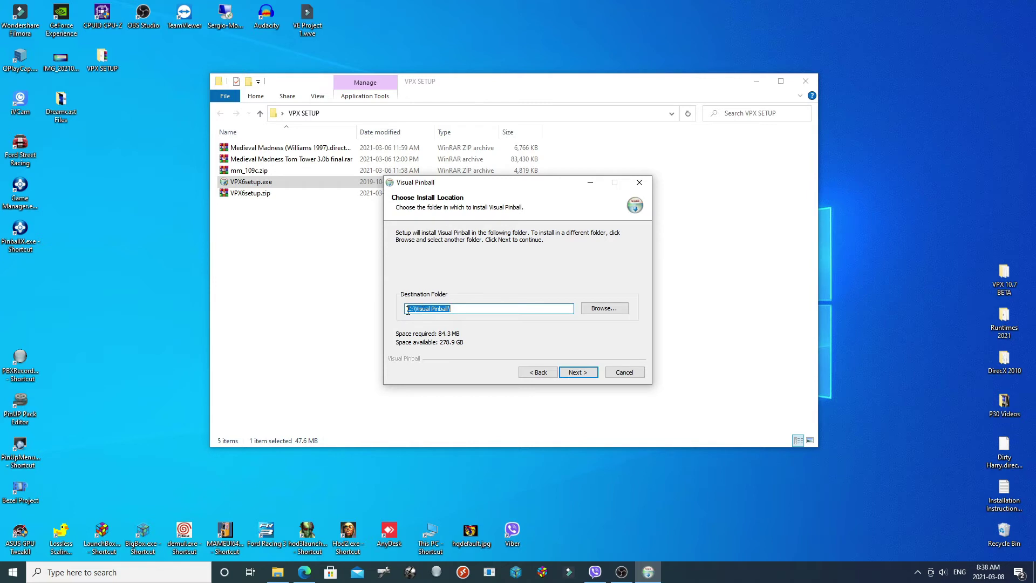
left_click(575, 372)
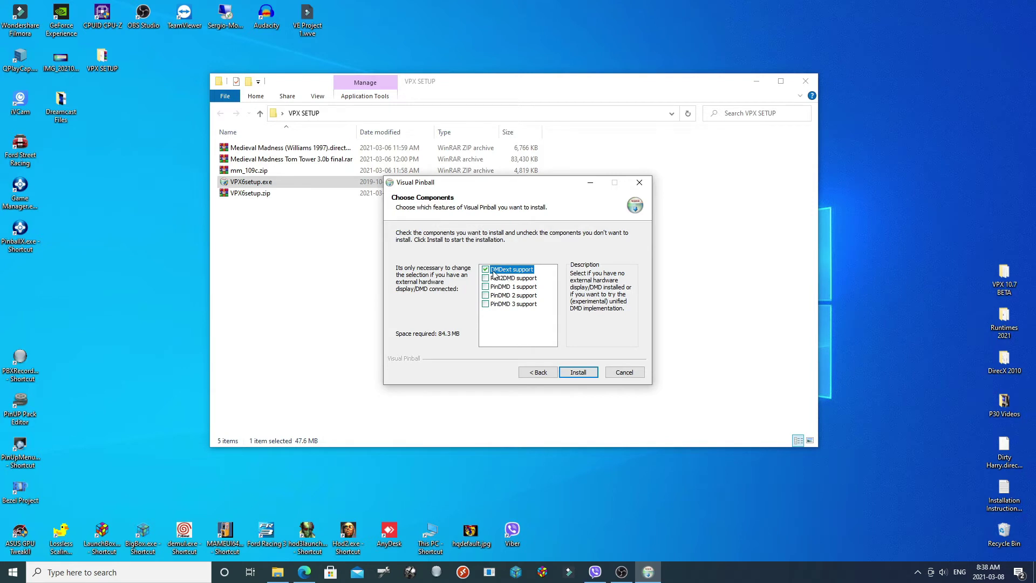
left_click(580, 372)
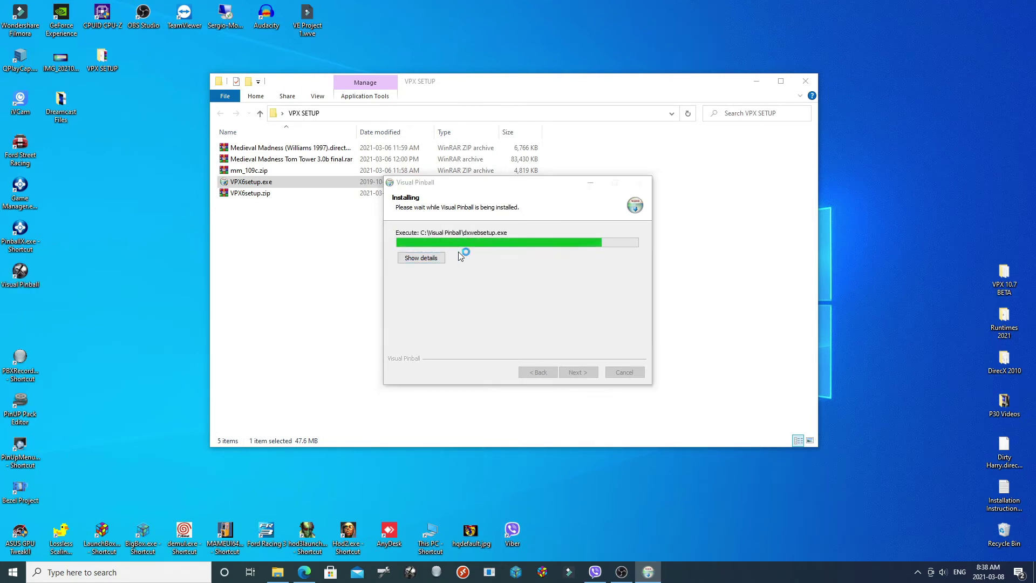
Accept the DirectX license agreement and complete the DirectX setup wizard.
left_click(162, 184)
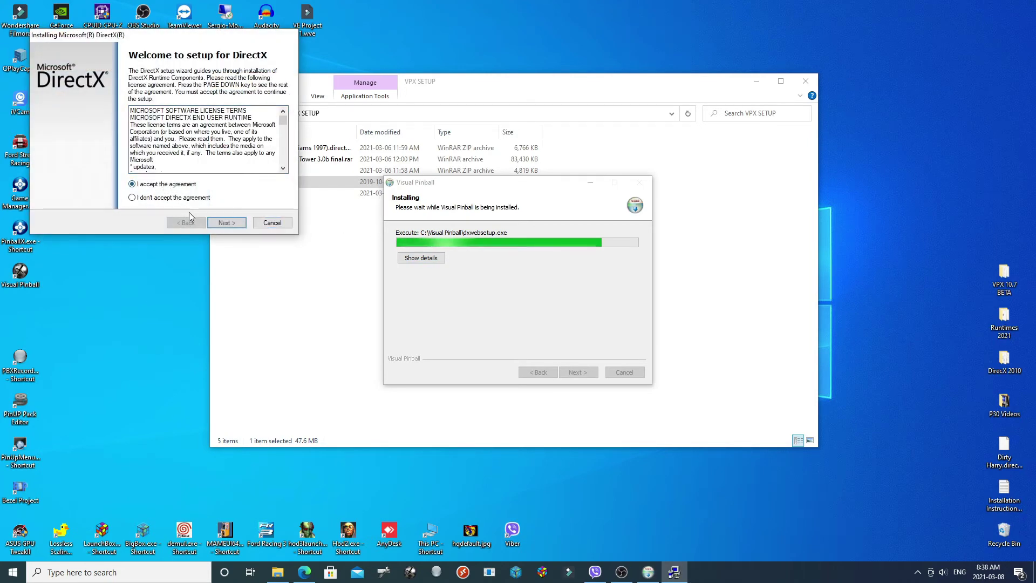
left_click(227, 222)
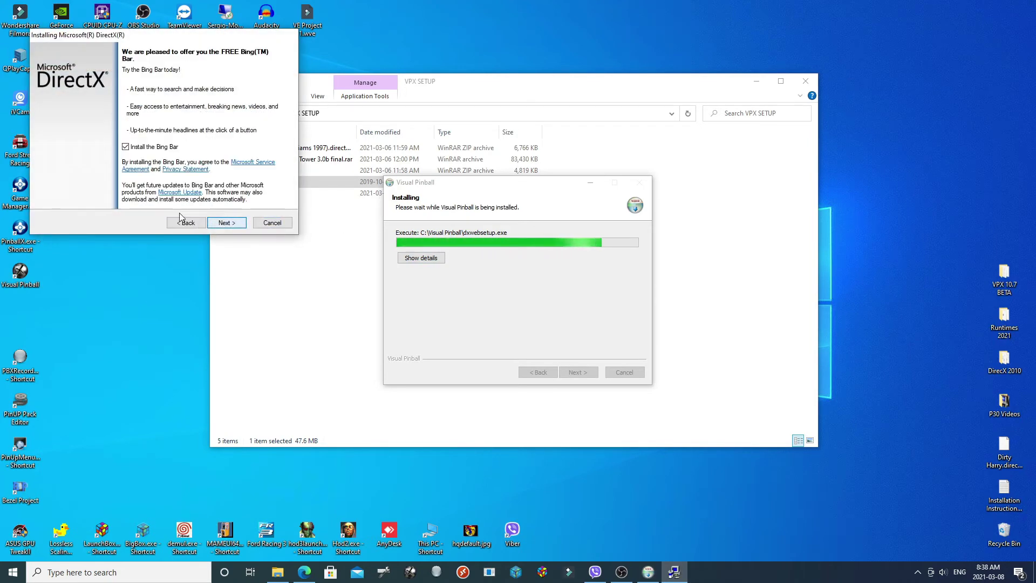
left_click(214, 225)
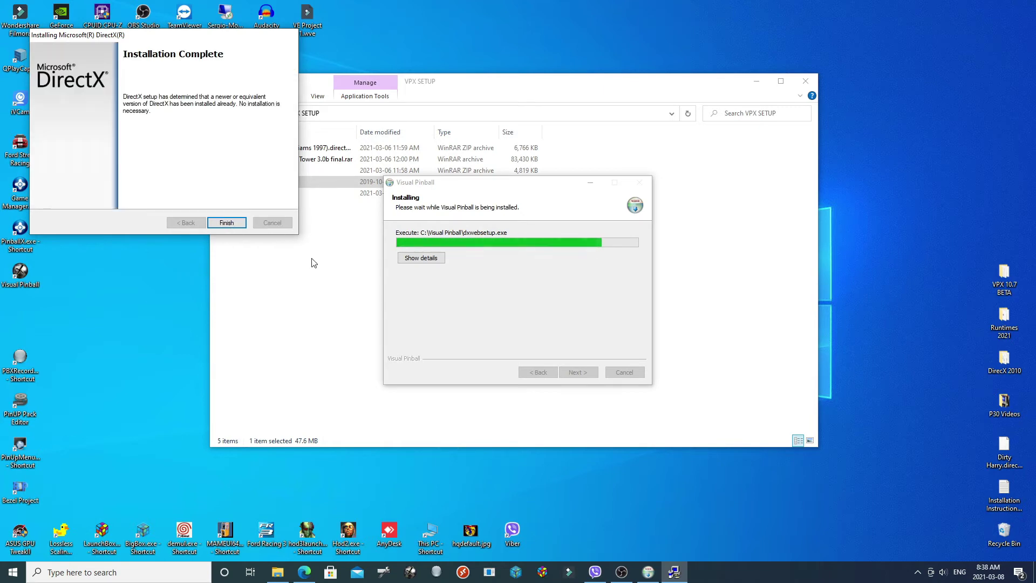
left_click(226, 223)
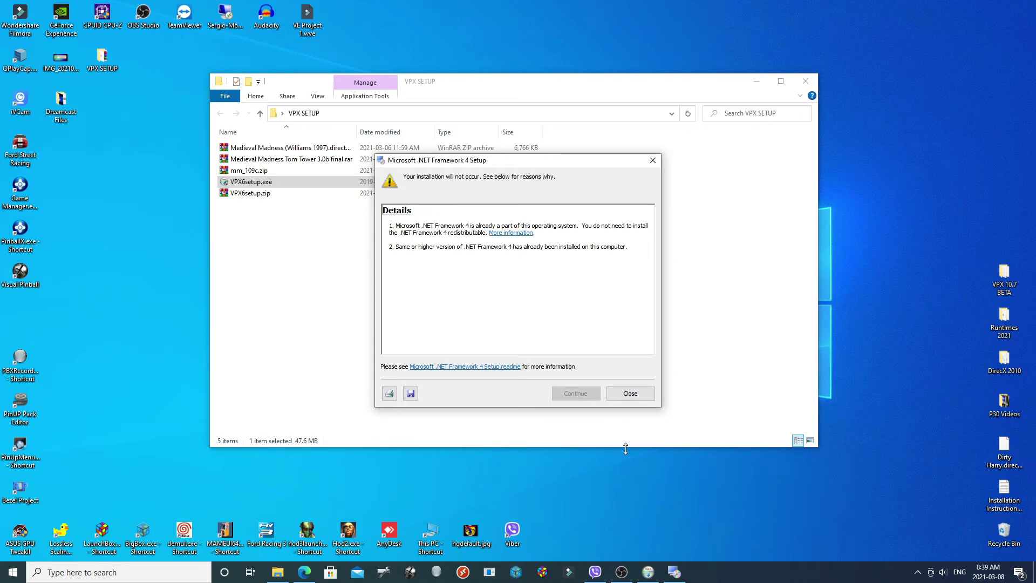
Close the .NET Framework 4 setup and install the B2S backglass server for a second monitor.
left_click(629, 394)
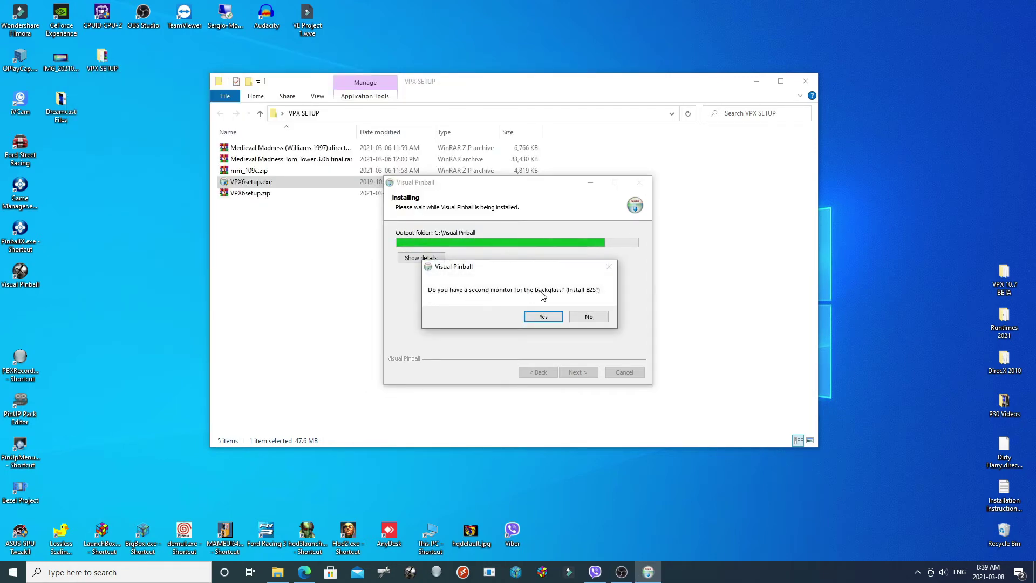
left_click(551, 319)
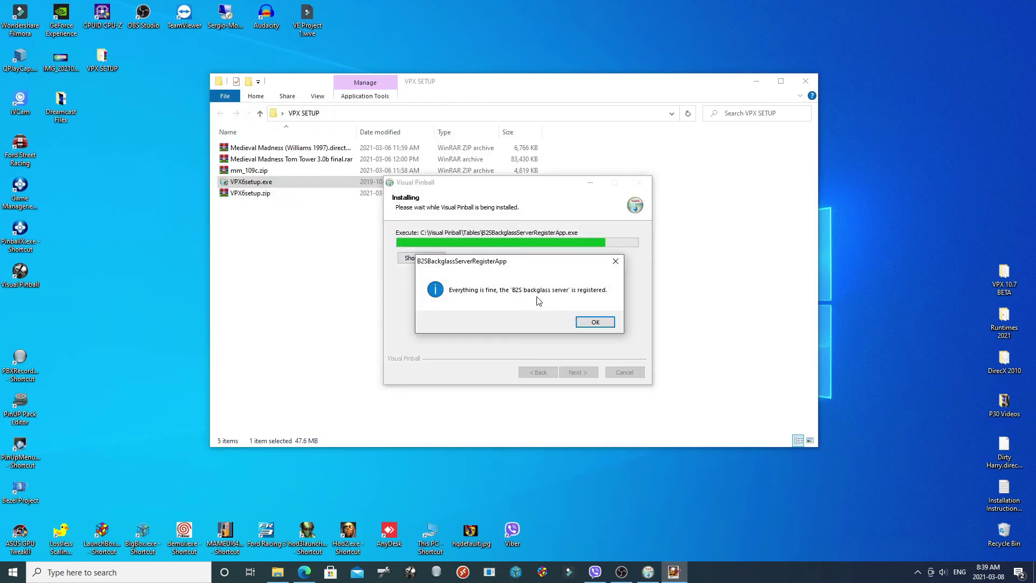
left_click(595, 322)
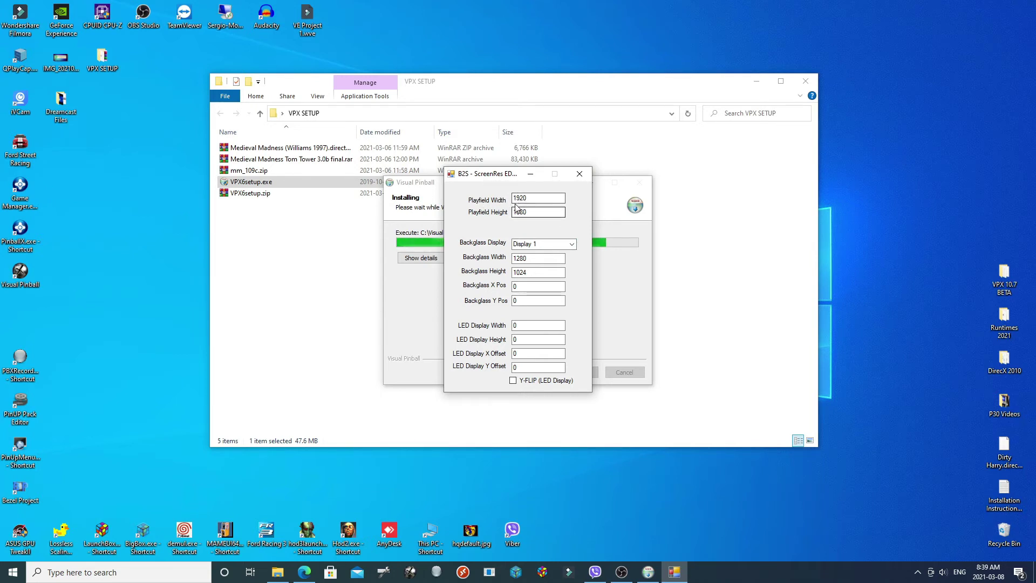
Set the backglass width to 1920 and height to 1080, close the ScreenRes editor and finish the Visual Pinball setup.
left_click(537, 258)
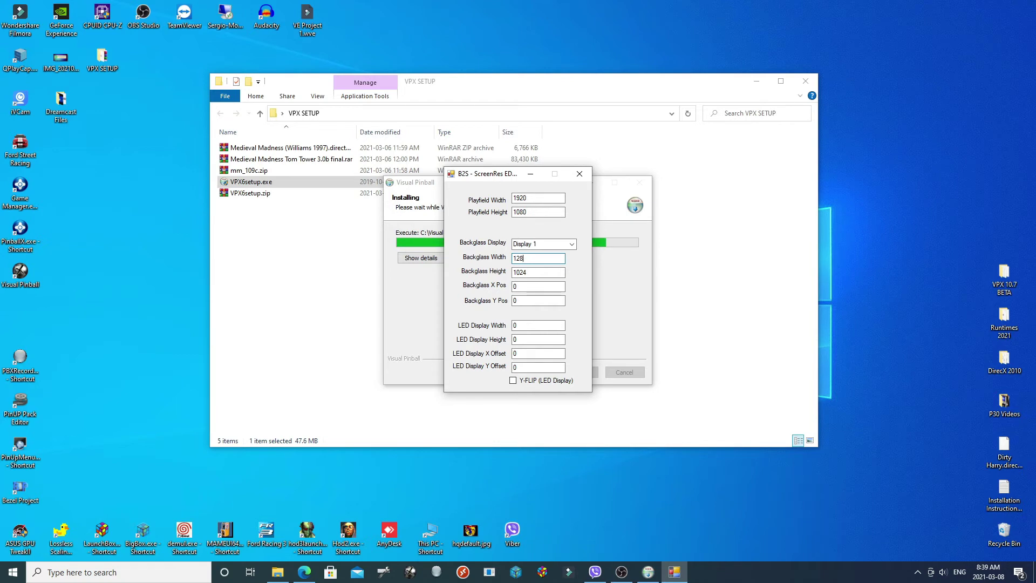
key("BackSpace")
left_click(553, 271)
key("BackSpace")
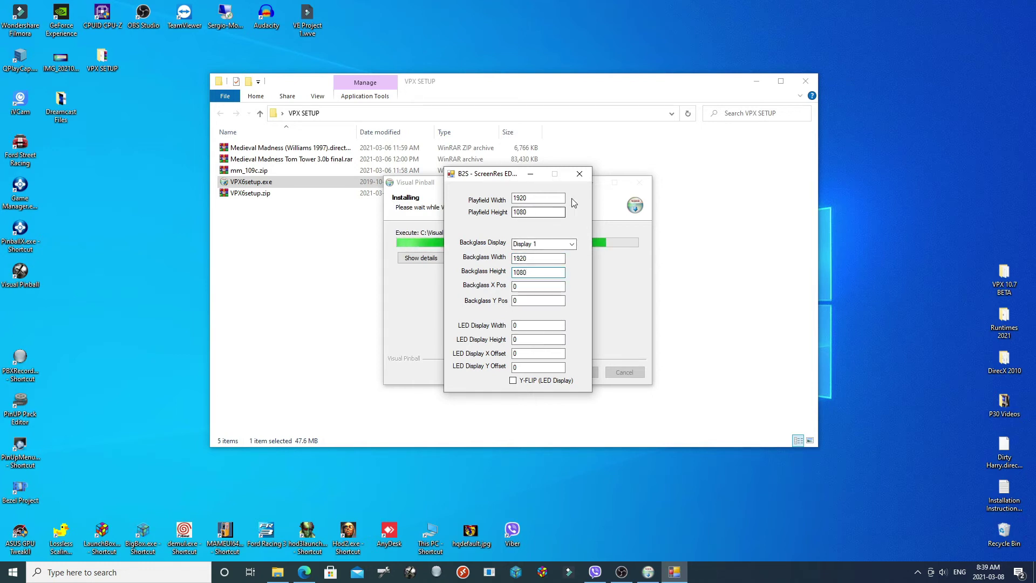
left_click(576, 177)
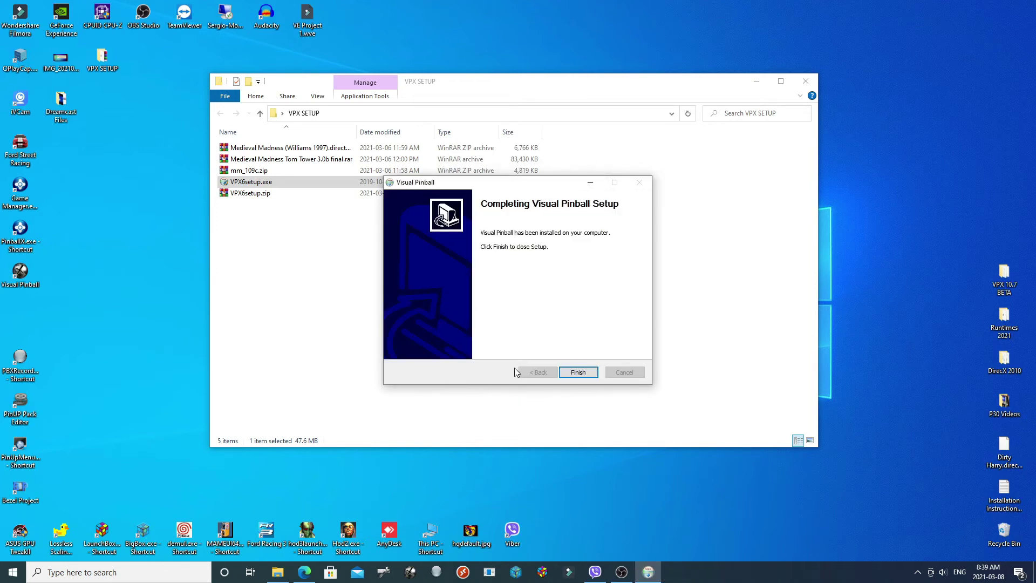
left_click(577, 372)
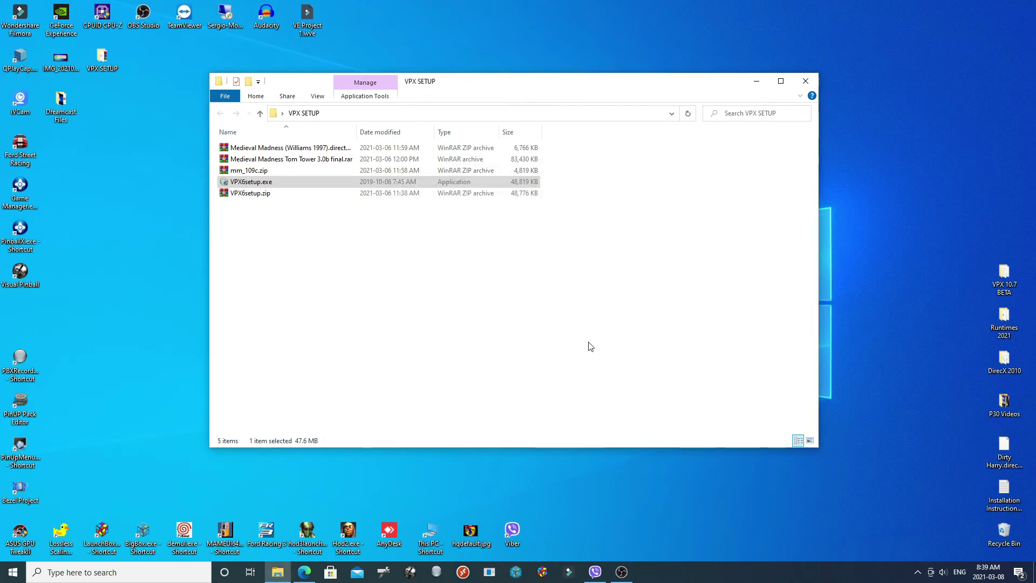
Open the Tables folder inside Visual Pinball on the C: drive.
double_click(430, 531)
left_click(414, 251)
double_click(414, 251)
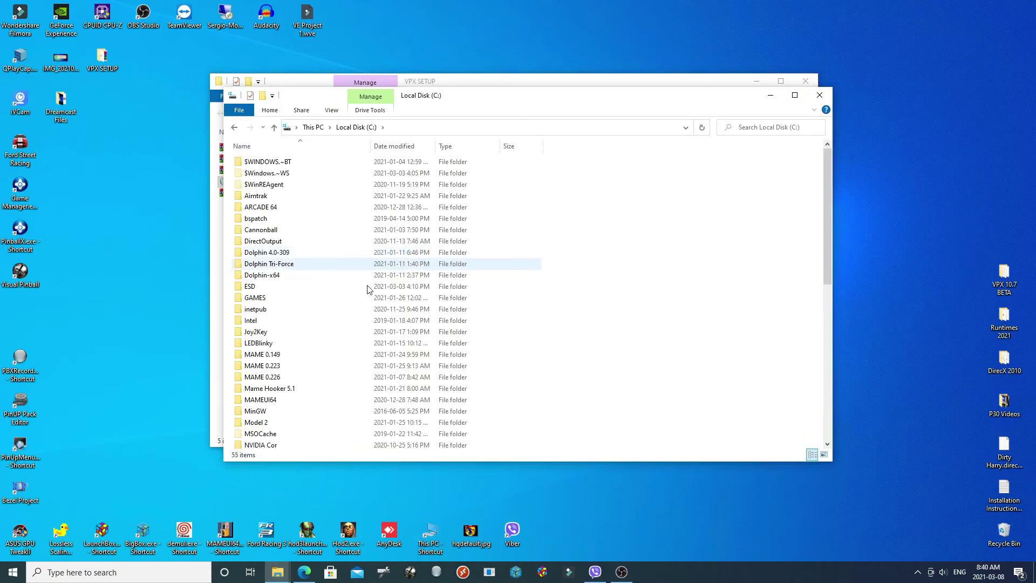
left_click_drag(826, 254, 824, 414)
double_click(261, 388)
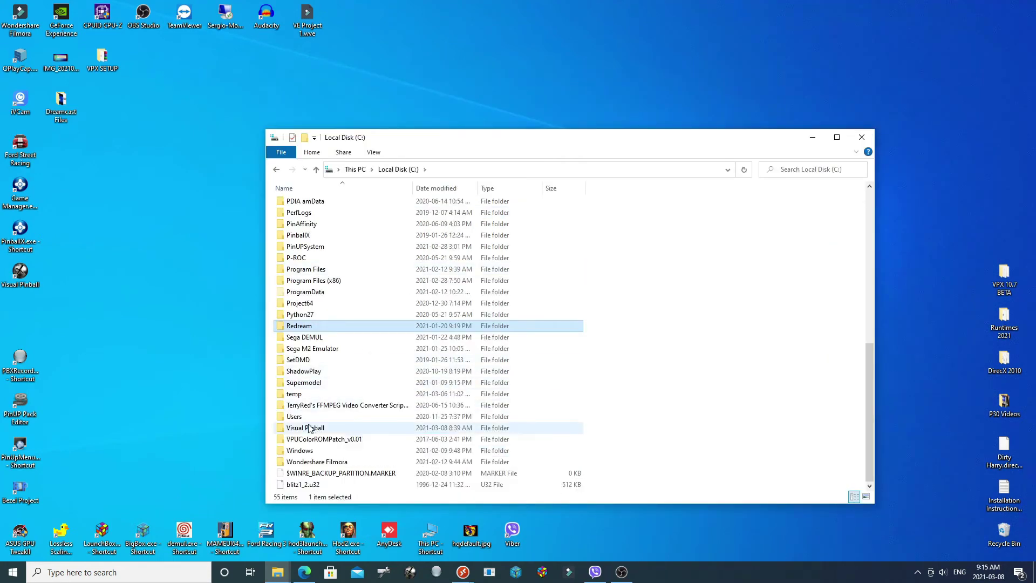
double_click(309, 428)
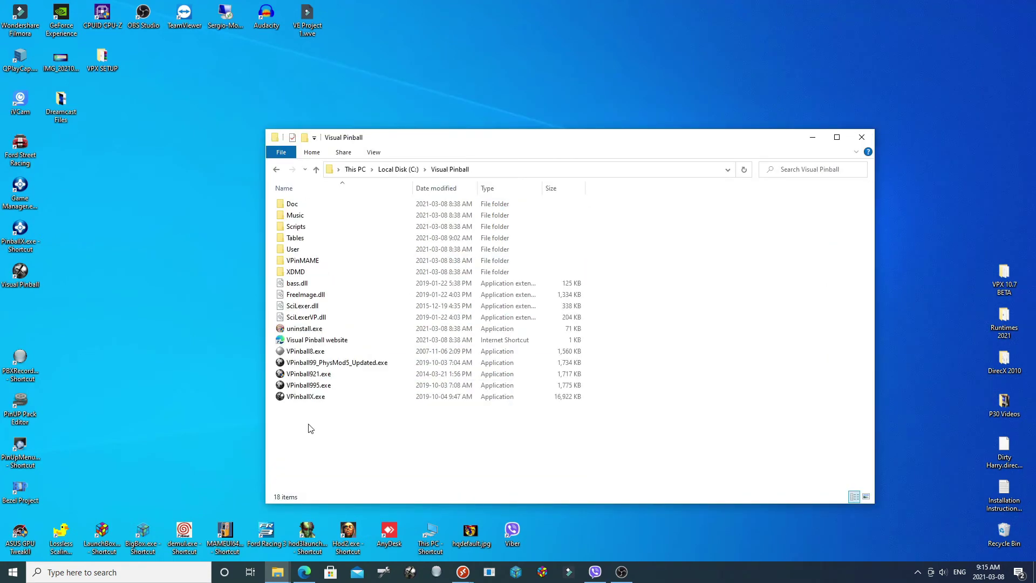
double_click(296, 240)
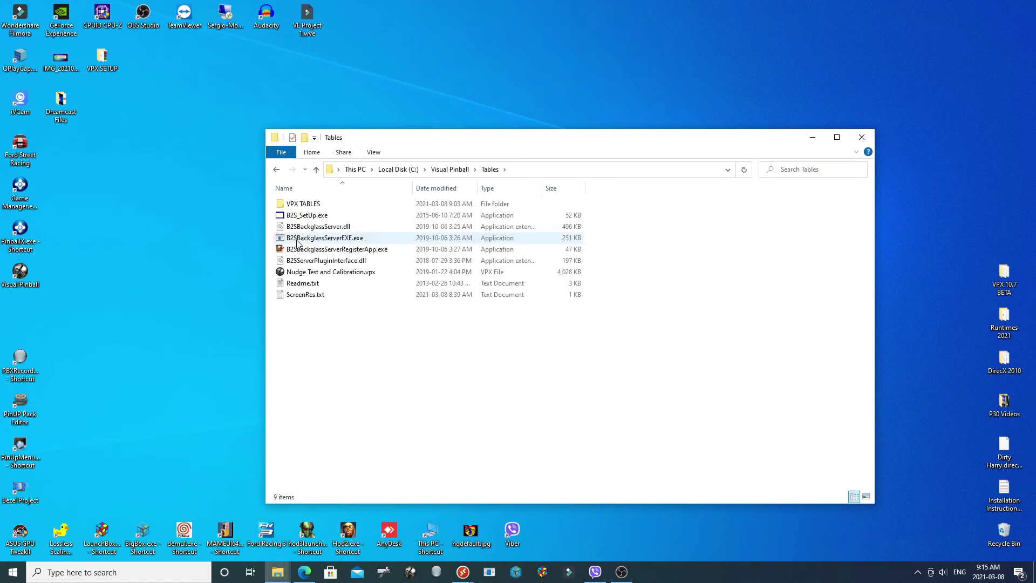
Look inside VPX TABLES, copy ScreenRes.txt from the parent Tables folder, and reopen VPX TABLES.
double_click(308, 206)
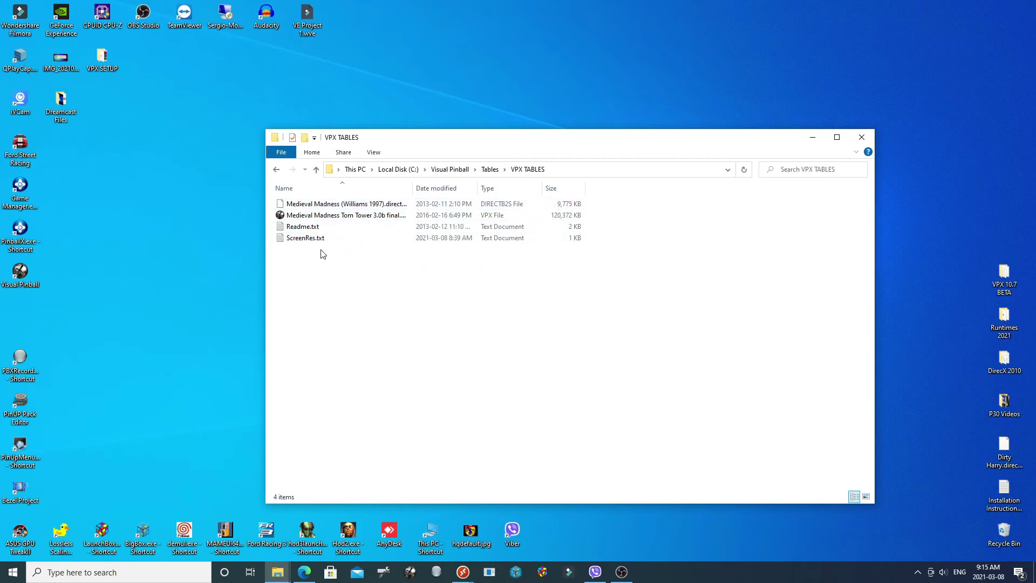
key("alt+Left")
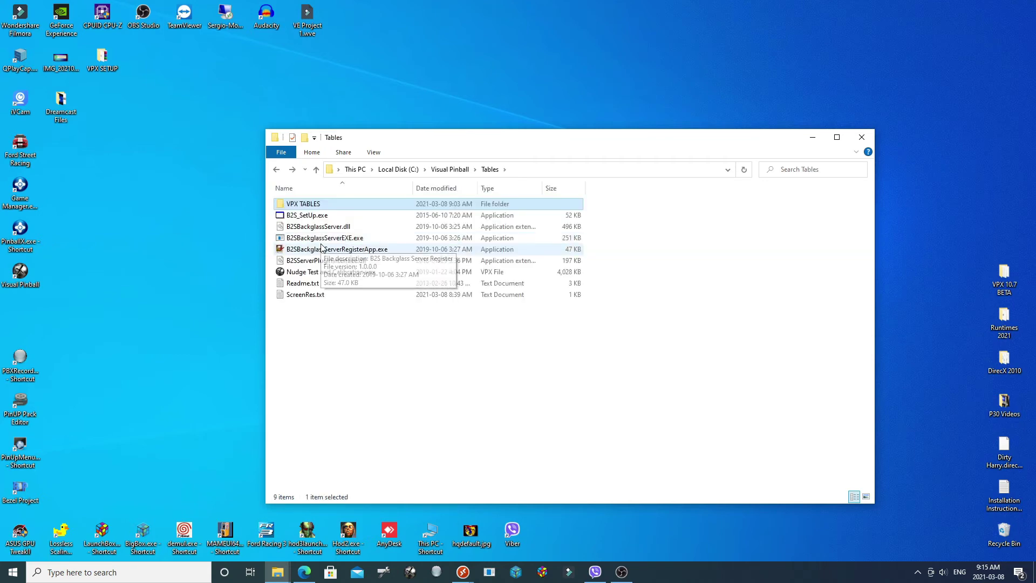
left_click(301, 296)
right_click(301, 296)
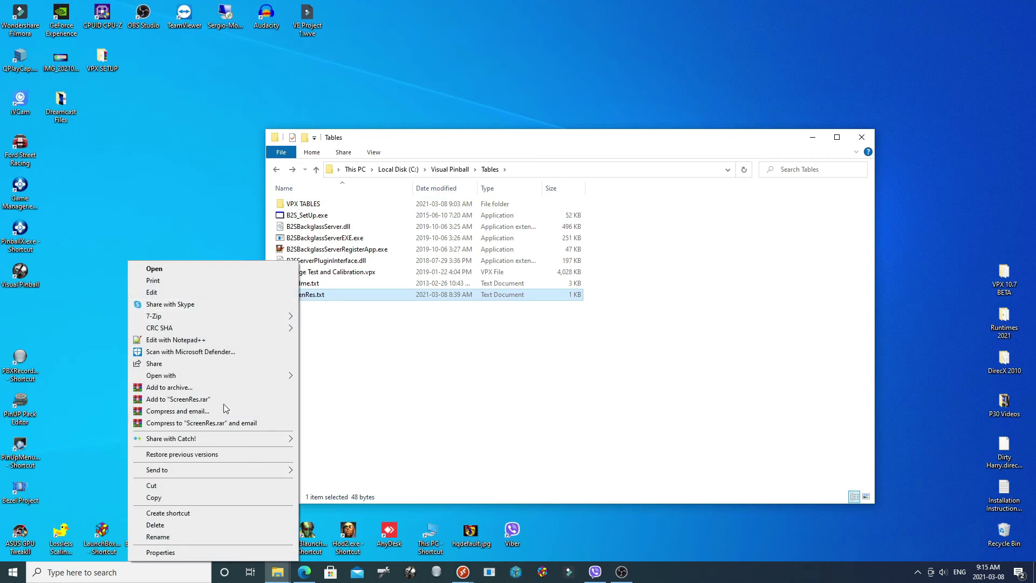
left_click(154, 497)
double_click(306, 205)
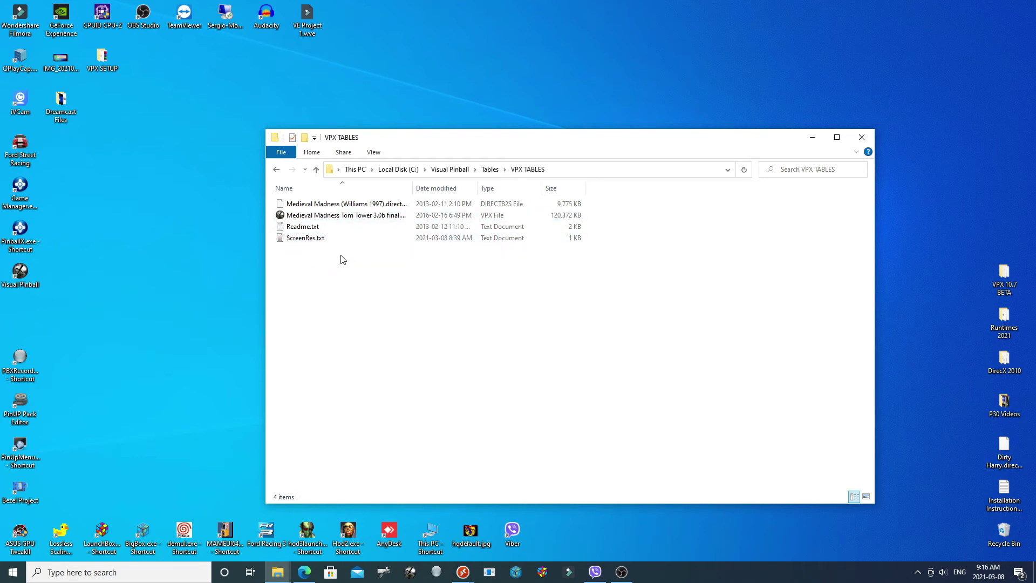
Review the folder path from Visual Pinball through Tables to VPX TABLES, ending inside VPX TABLES.
key("BackSpace")
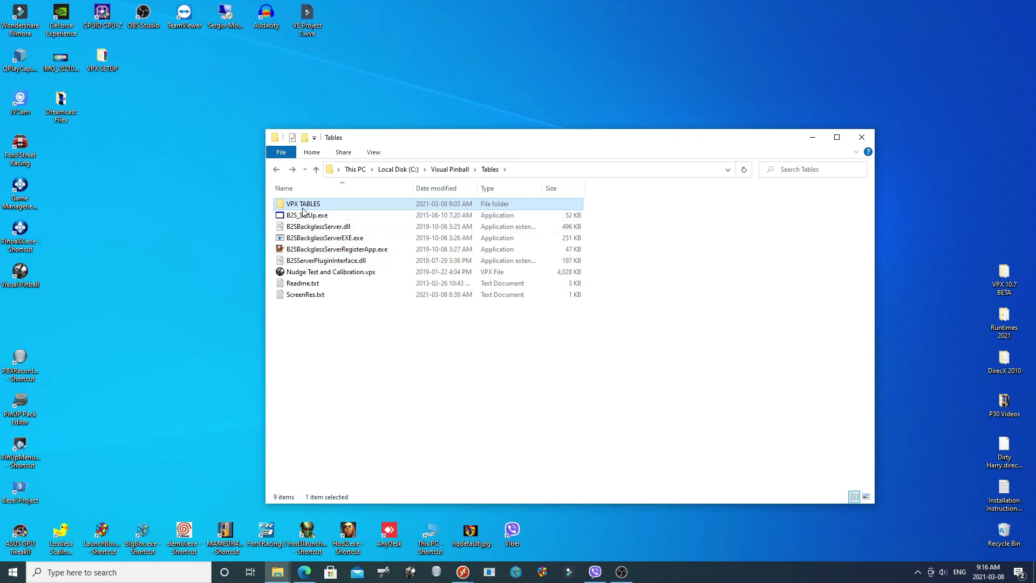
double_click(307, 205)
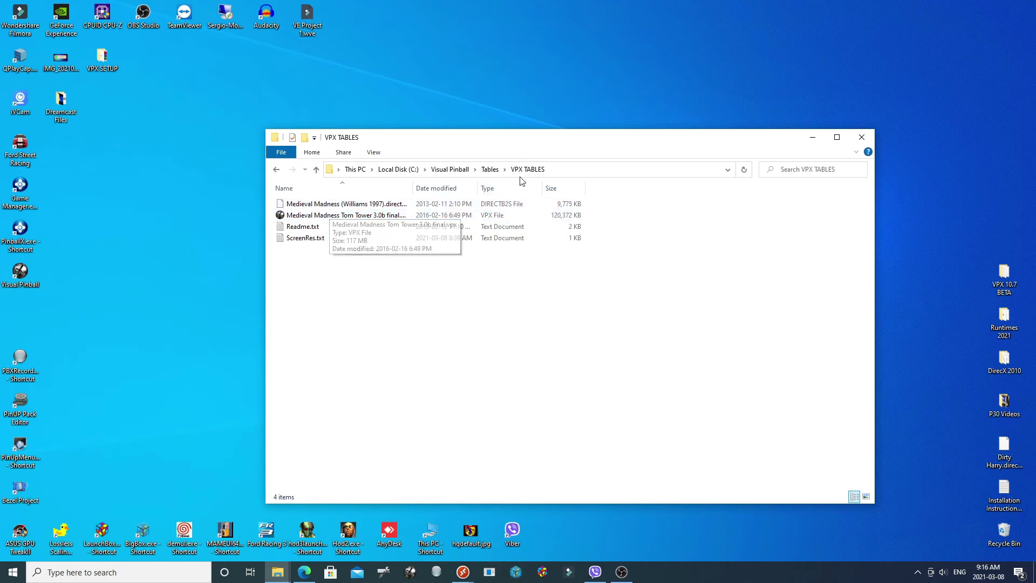
key("BackSpace")
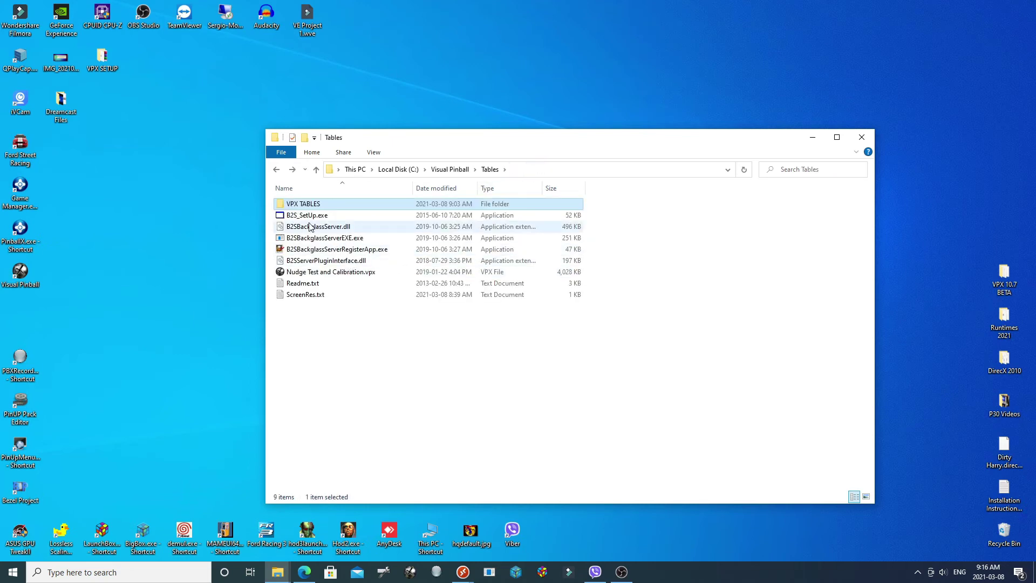
key("BackSpace")
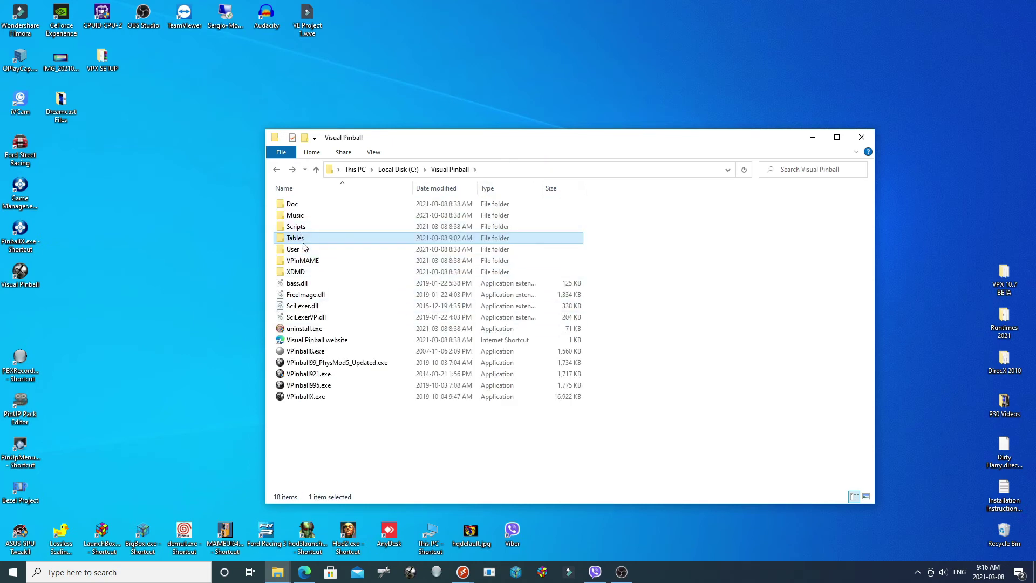
double_click(309, 244)
double_click(310, 203)
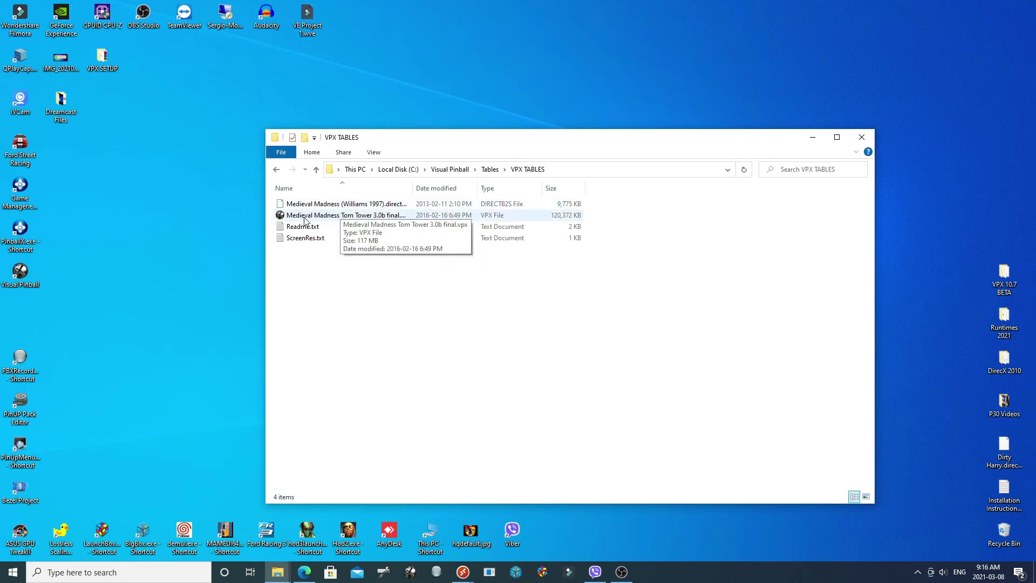
Copy the base name of the table file Medieval Madness Tom Tower 3.0b final.vpx without its extension.
left_click(333, 216)
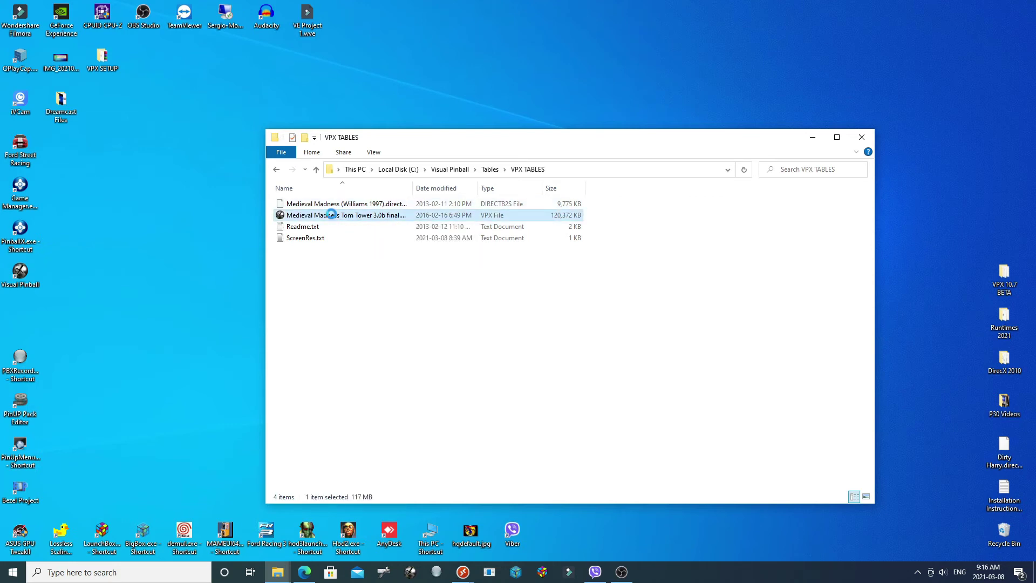
right_click(331, 214)
left_click(113, 477)
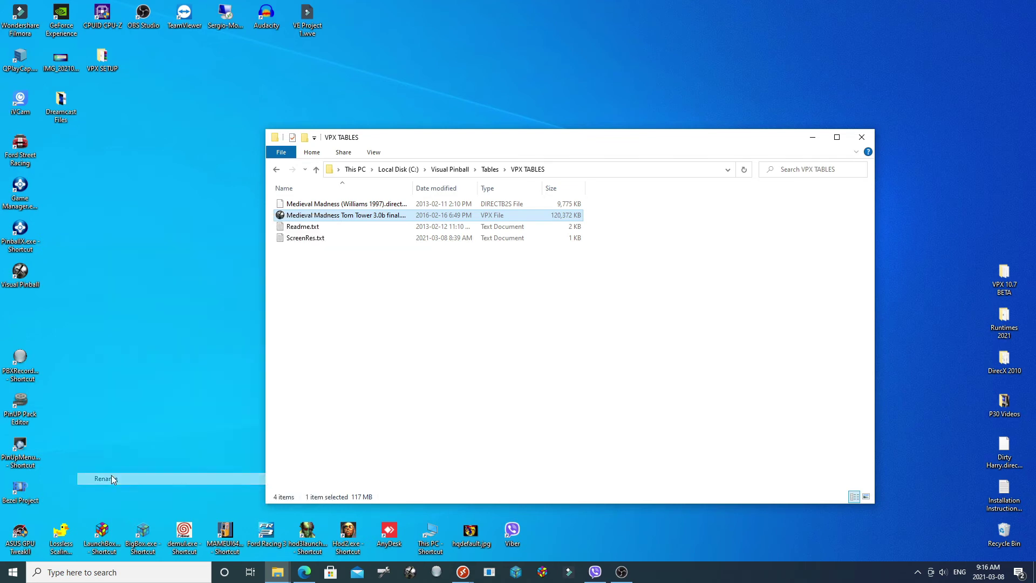
right_click(320, 216)
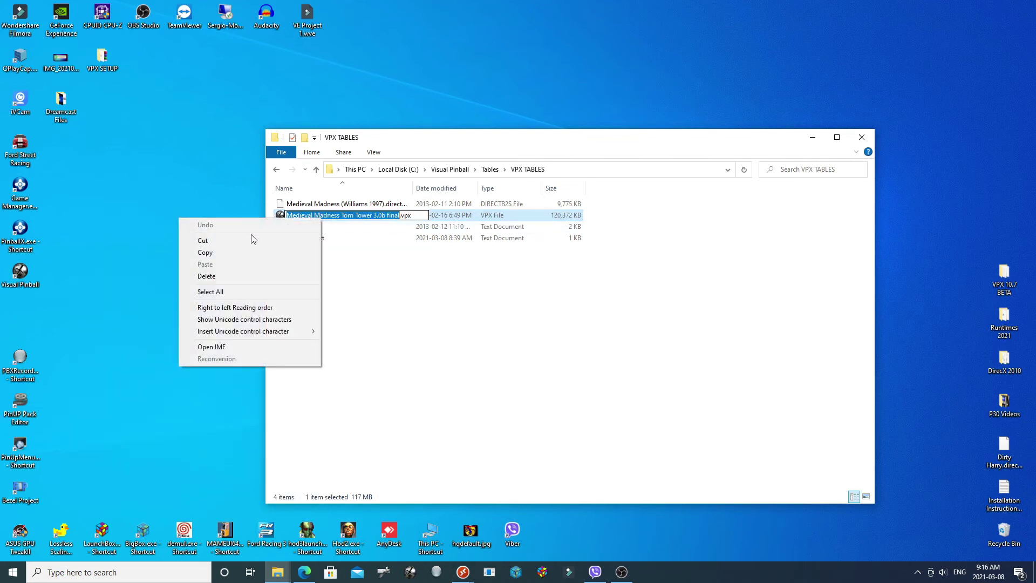
left_click(237, 253)
Rename the Medieval Madness (Williams 1997) directb2s file to Medieval Madness Tom Tower 3.0b final, keeping its extension.
left_click(319, 208)
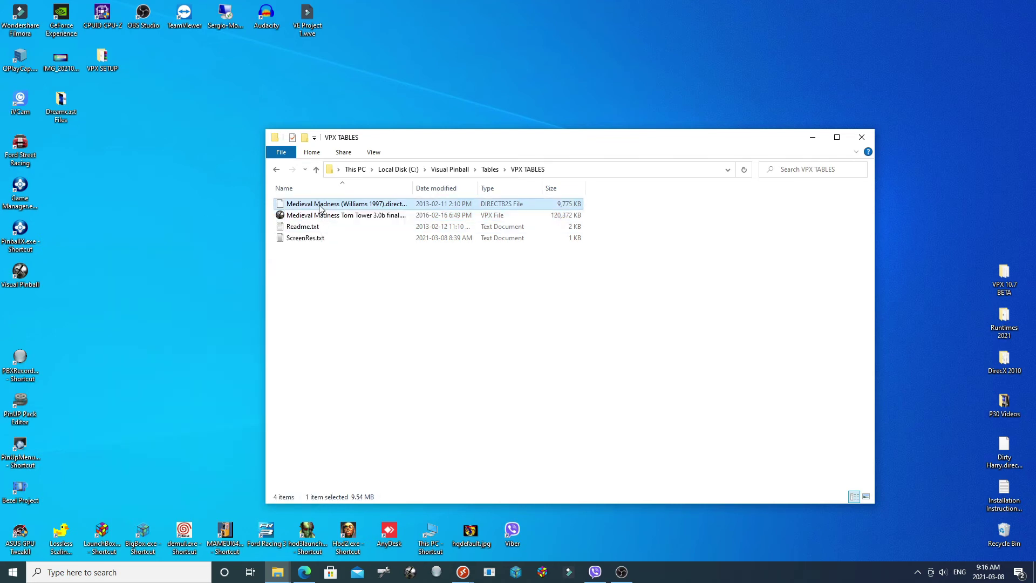
right_click(320, 208)
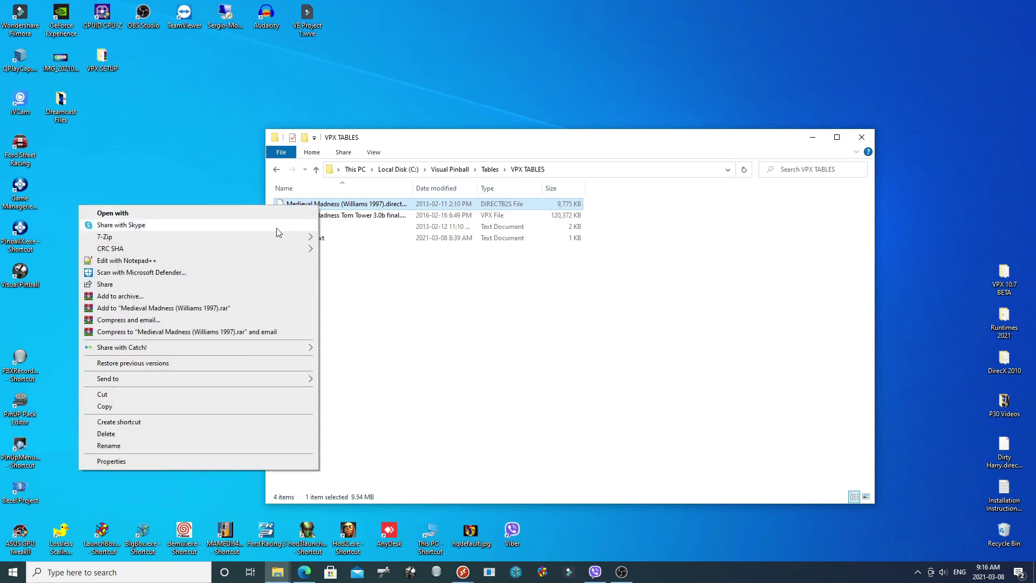
left_click(108, 445)
right_click(321, 204)
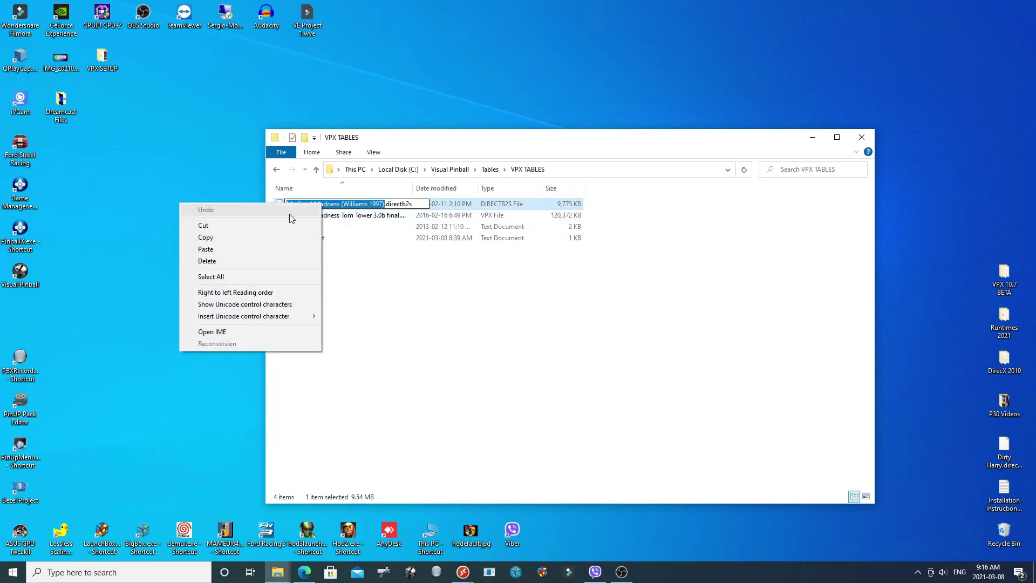
left_click(229, 248)
left_click(351, 237)
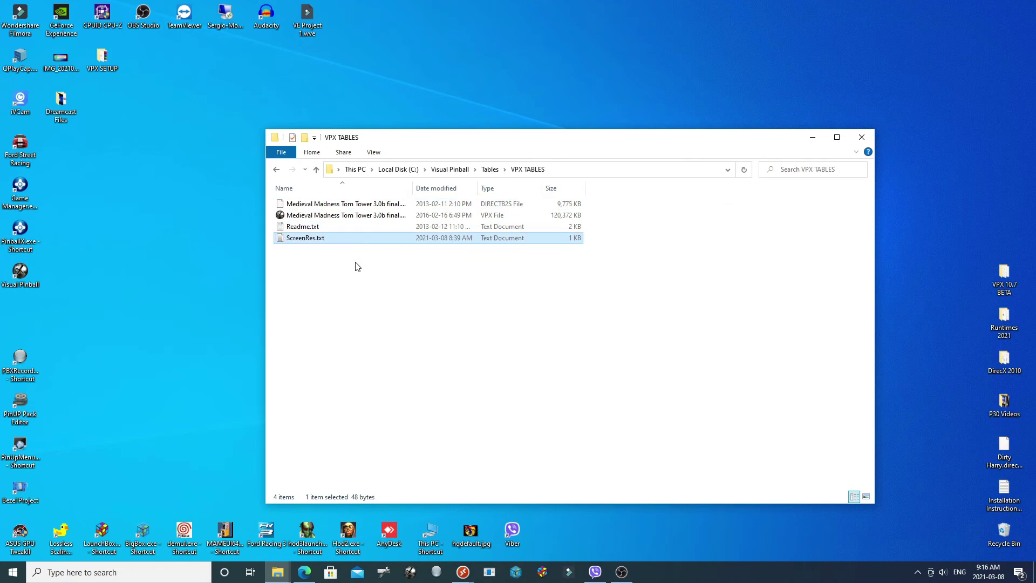
Go back to the Visual Pinball folder and check the ROM archive in VPinMAME\roms.
key("alt+Left")
key("alt+Left")
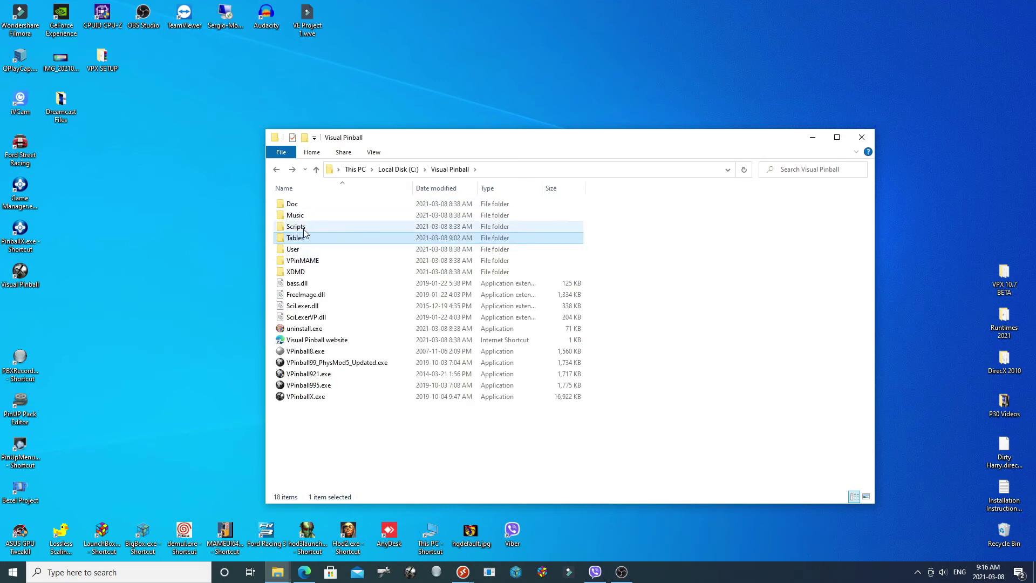
mouse_move(295, 241)
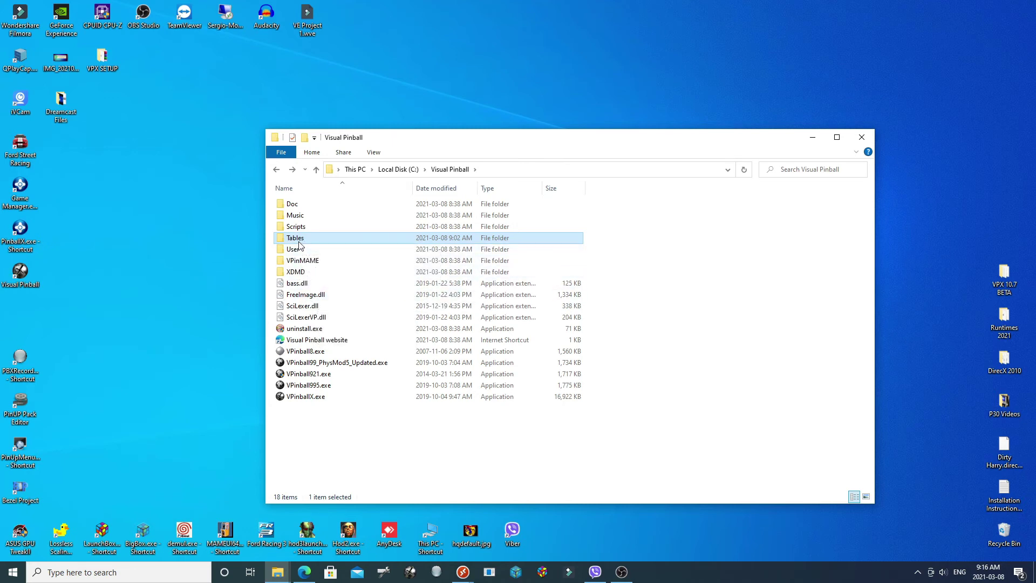
double_click(303, 262)
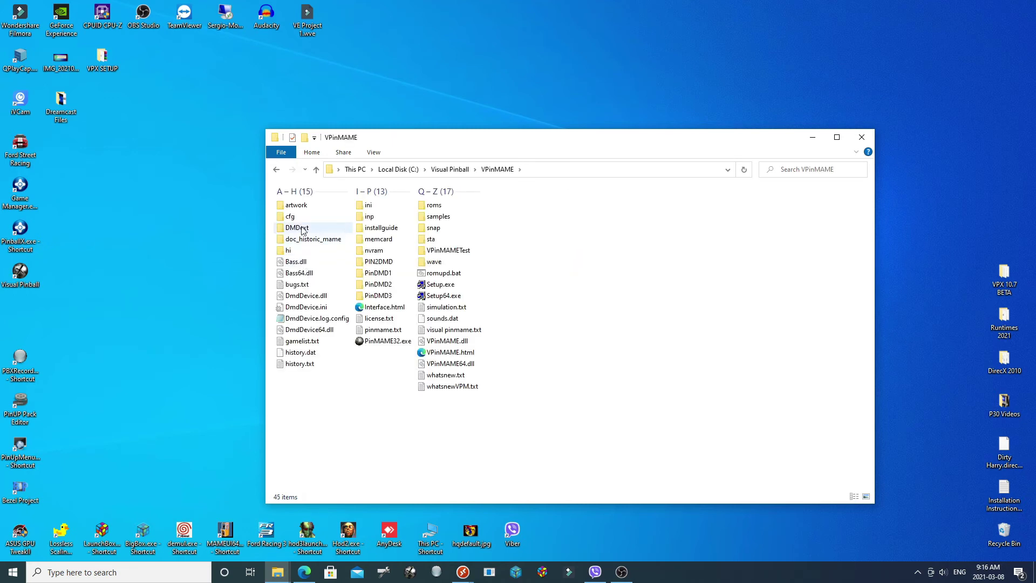
double_click(432, 209)
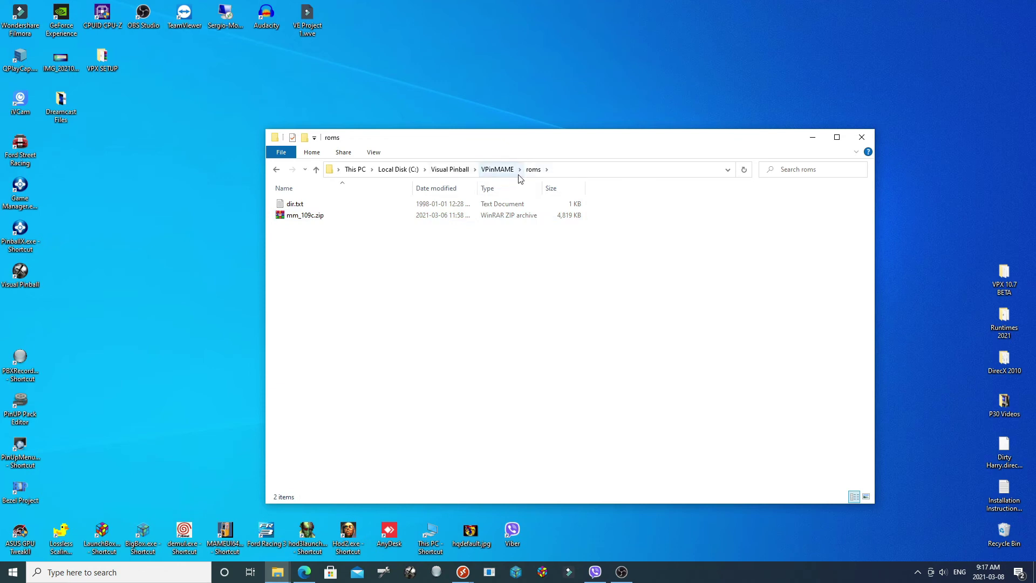
Run Setup.exe from the VPinMAME folder, review its directory paths and accept them.
key("BackSpace")
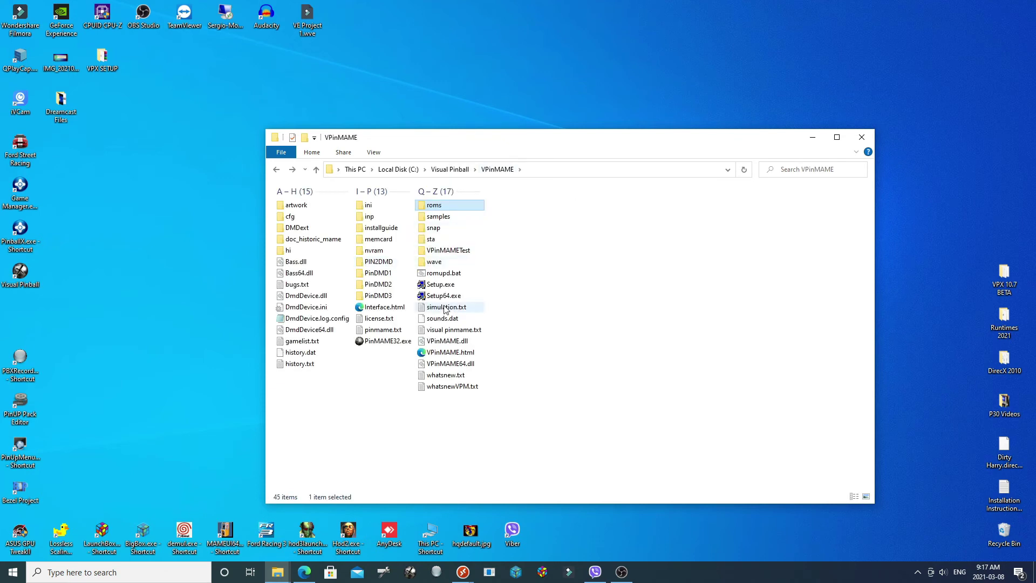
left_click(441, 286)
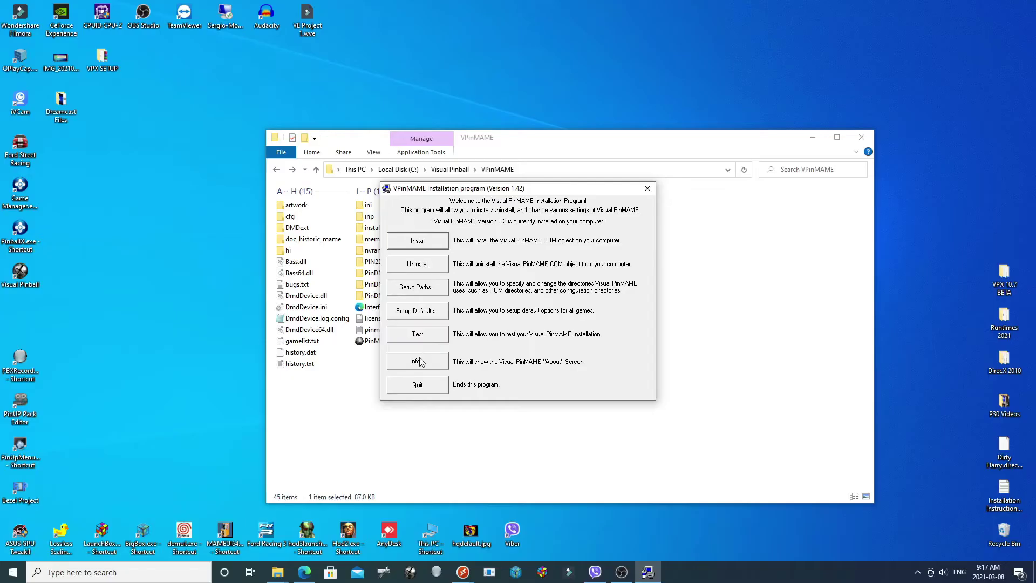
left_click(418, 291)
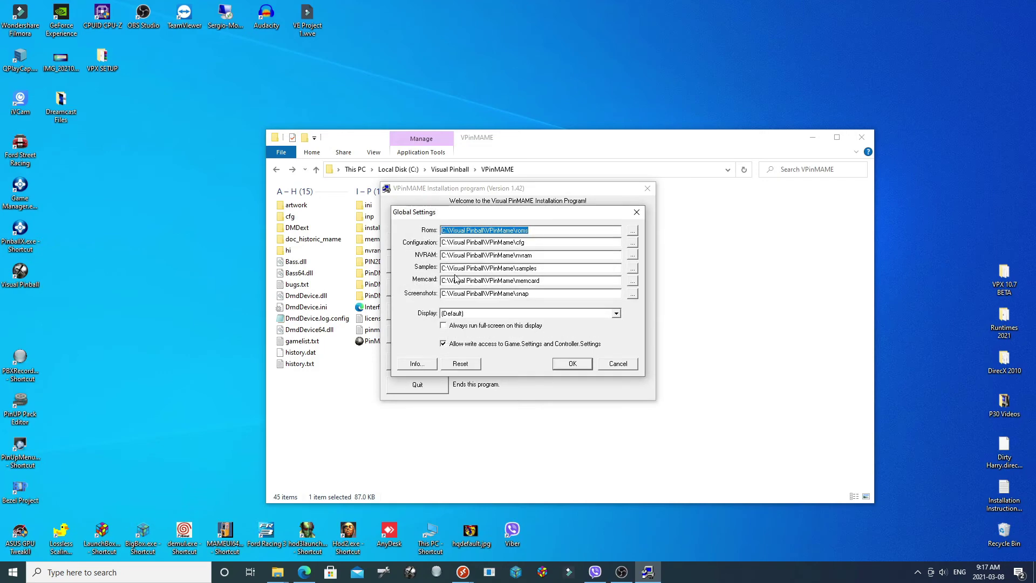
left_click(561, 361)
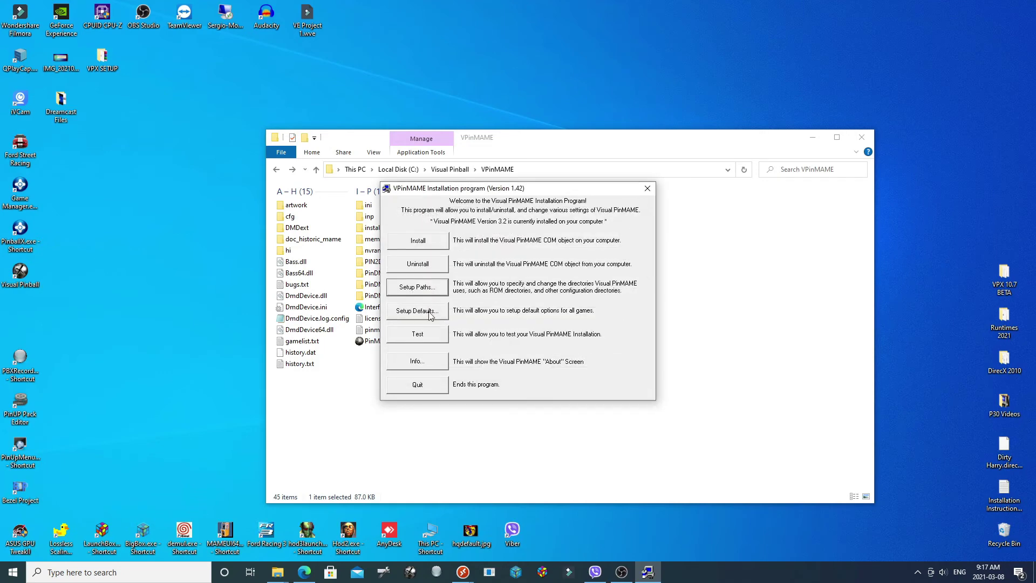
Enable Cabinet Mode in VPinMAME's default options for all games, accept the settings and quit the installation program.
left_click(428, 314)
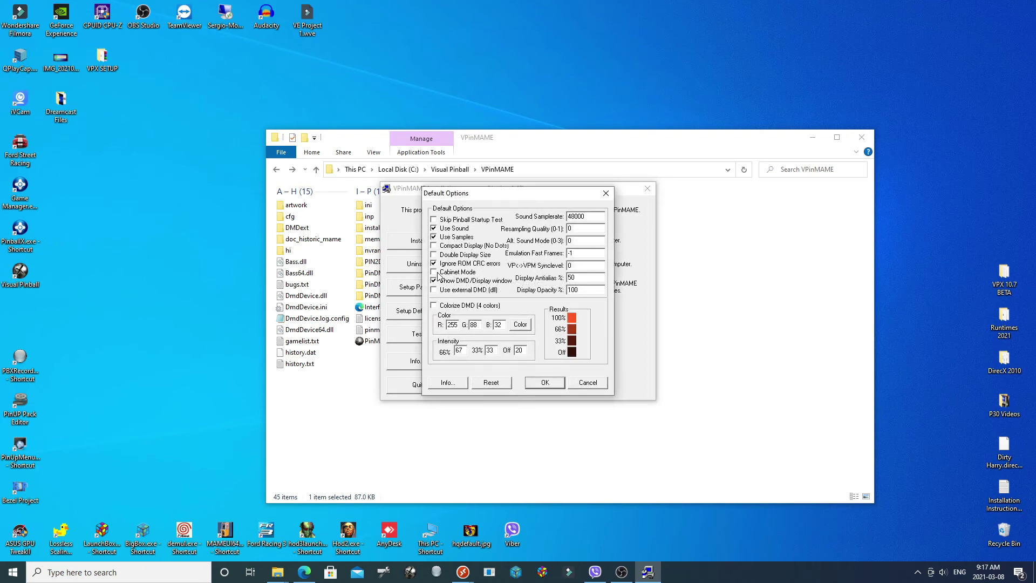
left_click(437, 273)
left_click(545, 382)
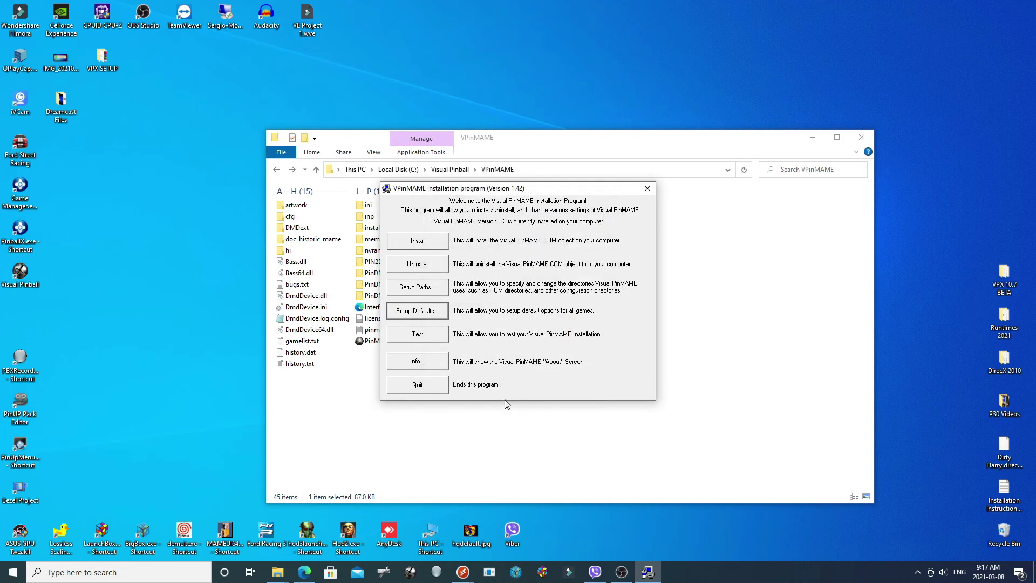
left_click(429, 386)
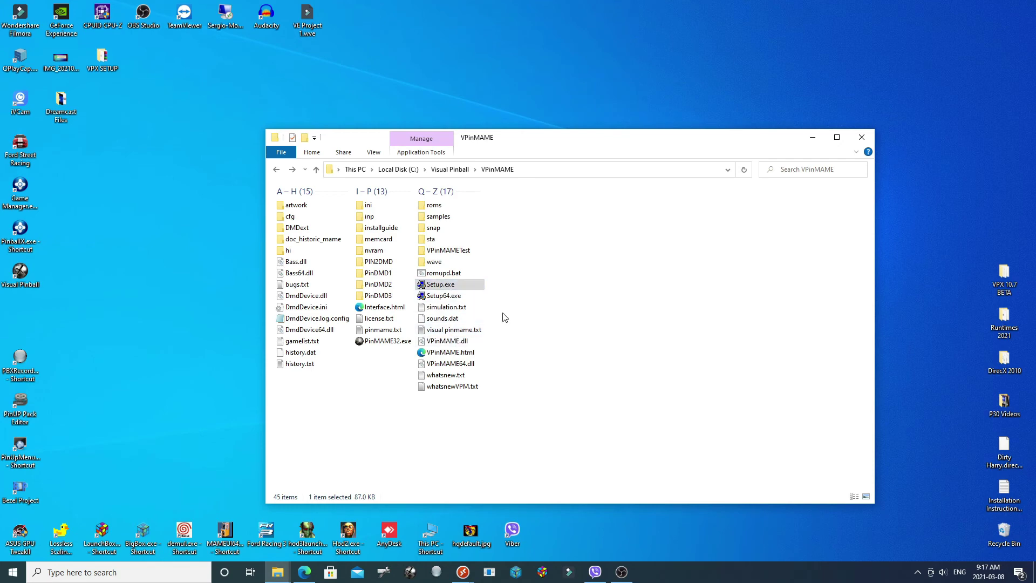
Launch VPinballX.exe from the Visual Pinball folder, open Medieval Madness Tom Tower 3.0b final.vpx and reposition the running table's DMD display.
key("alt+Left")
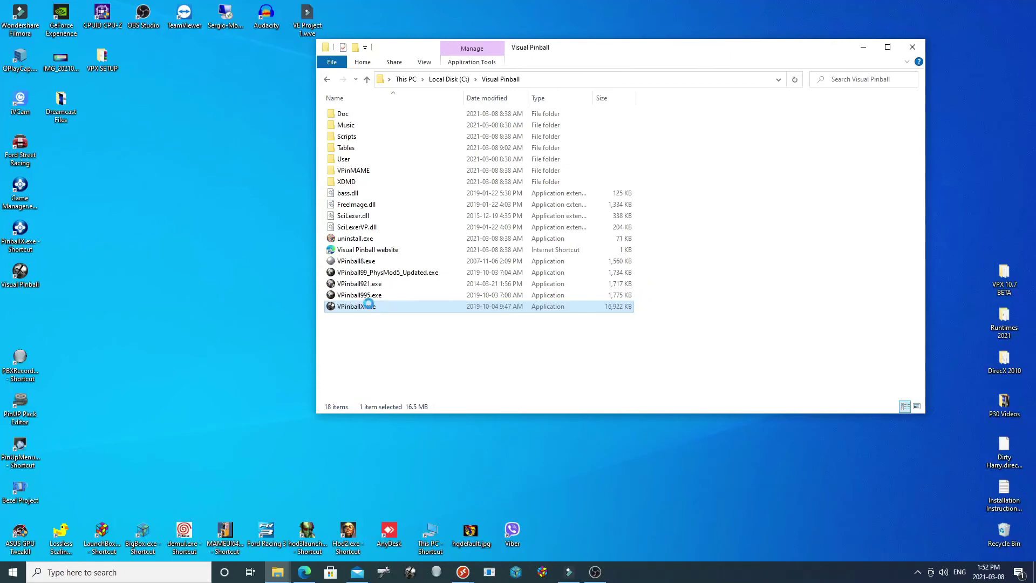
double_click(367, 303)
key("ctrl+o")
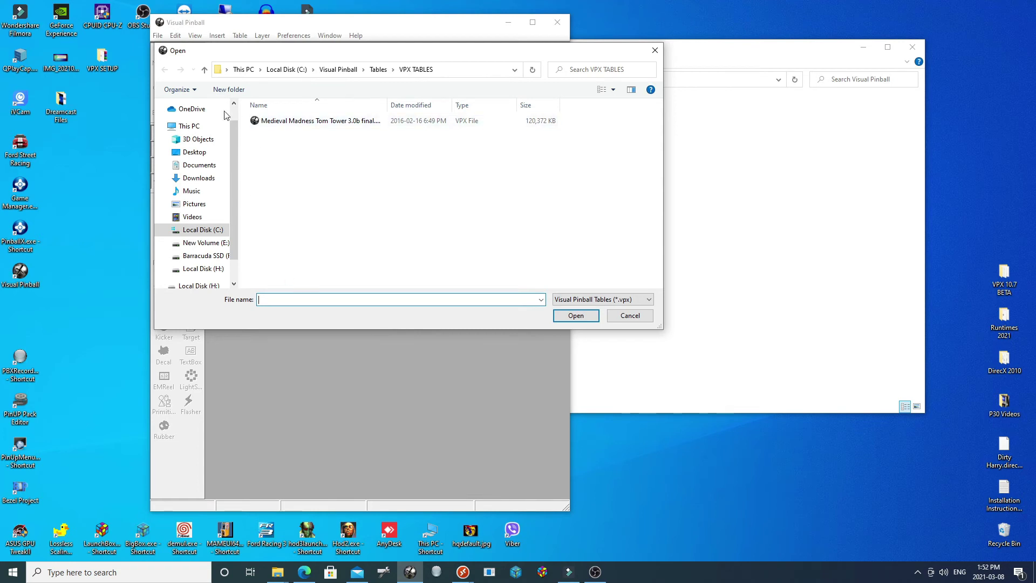
left_click(303, 123)
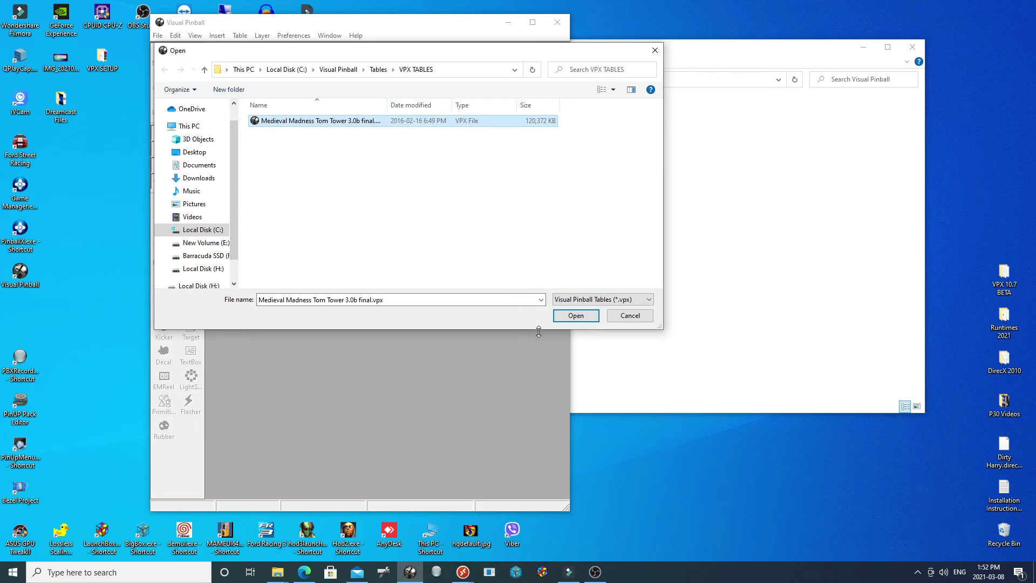
left_click(566, 318)
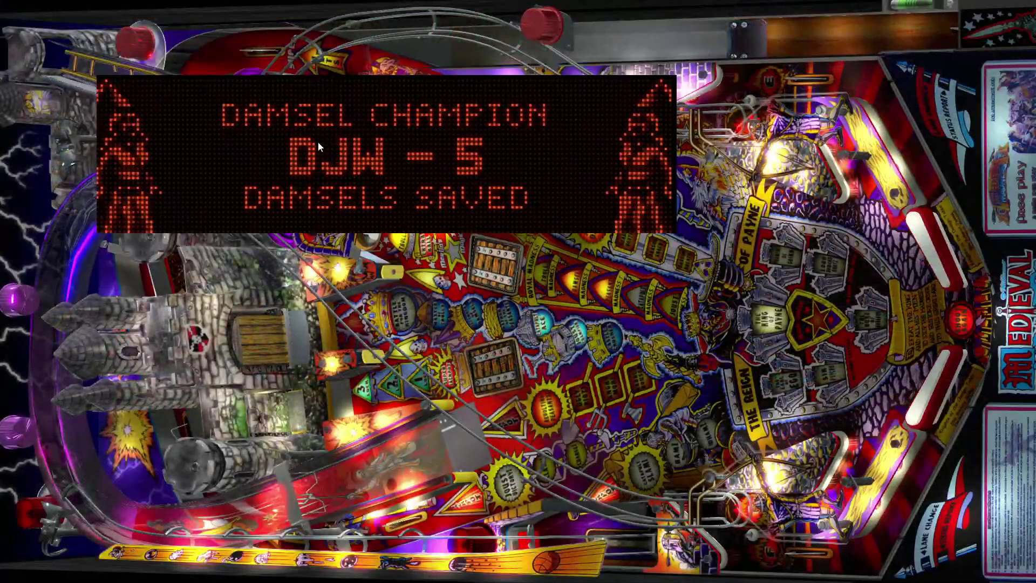
left_click_drag(318, 143, 330, 144)
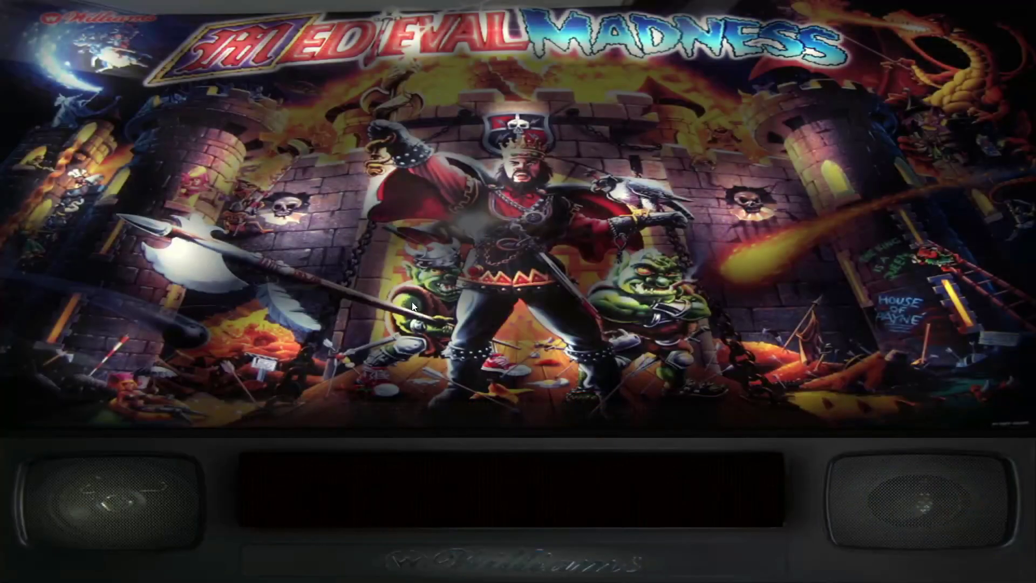
Set the Grill visibility to Hidden in the B2S backglass settings, save the settings, acknowledge the restart notice and close the dialog.
right_click(443, 192)
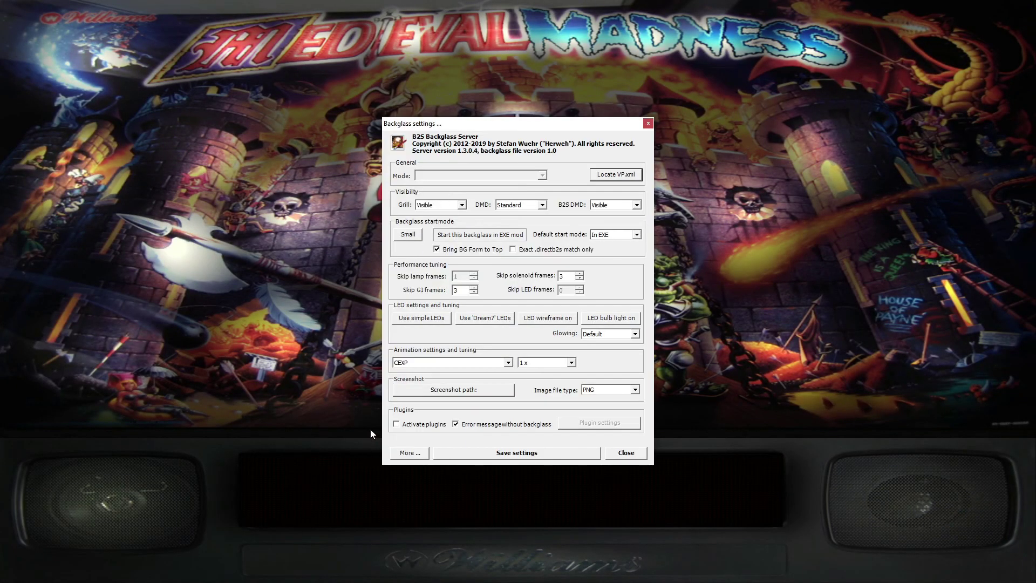
left_click(462, 205)
left_click(438, 224)
left_click(546, 454)
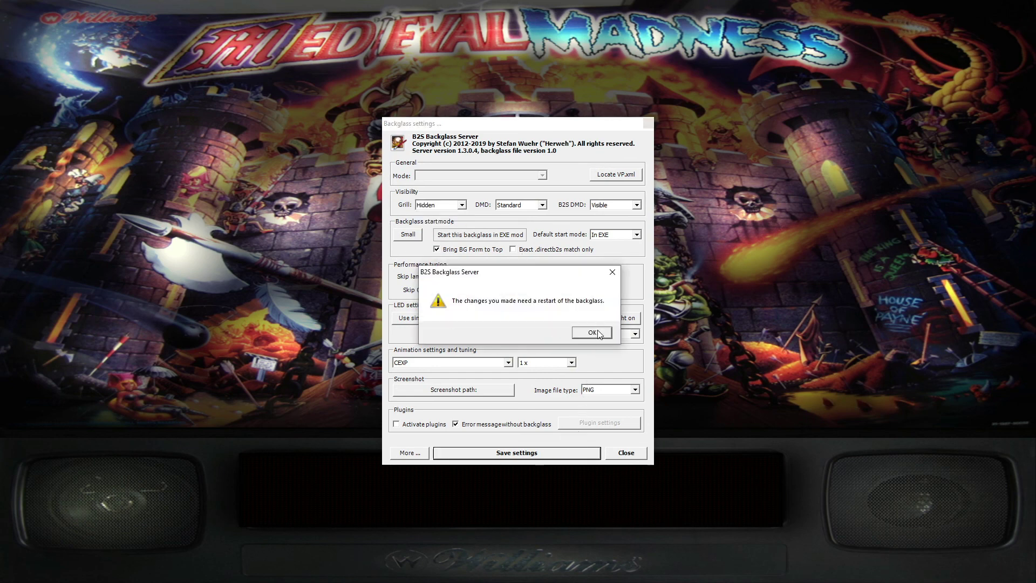
left_click(596, 333)
left_click(632, 454)
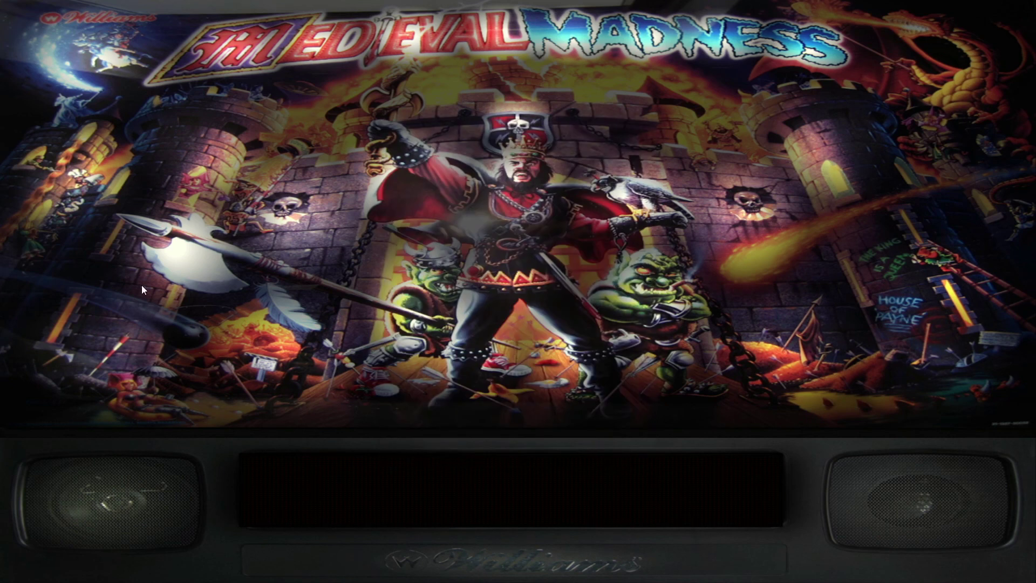